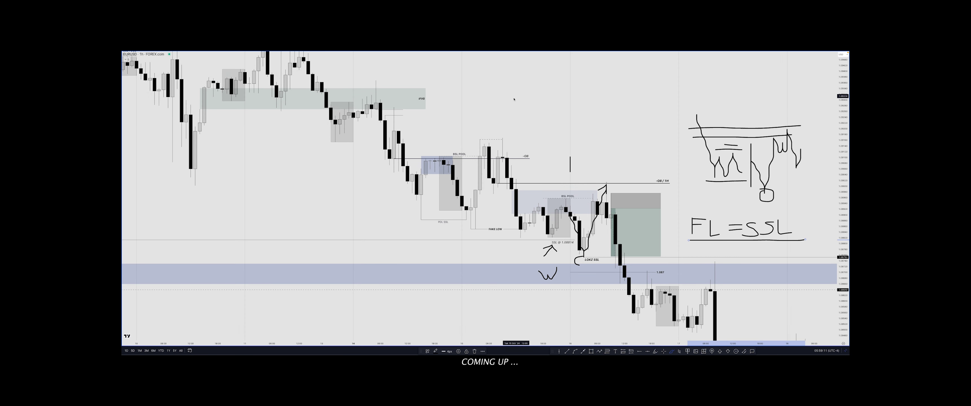
- Draw a downward-curving freehand arrow above the EURUSD 1h decline and trace price swings after the yellow-marked high on the 2-minute chart
mouse_move(498, 97)
left_mouse_down()
mouse_move(531, 98)
mouse_move(641, 141)
left_mouse_up()
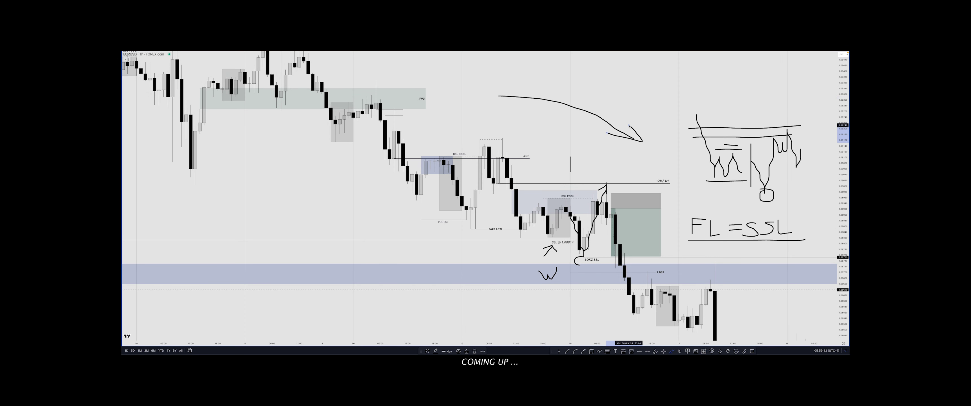
left_click_drag(520, 78, 519, 93)
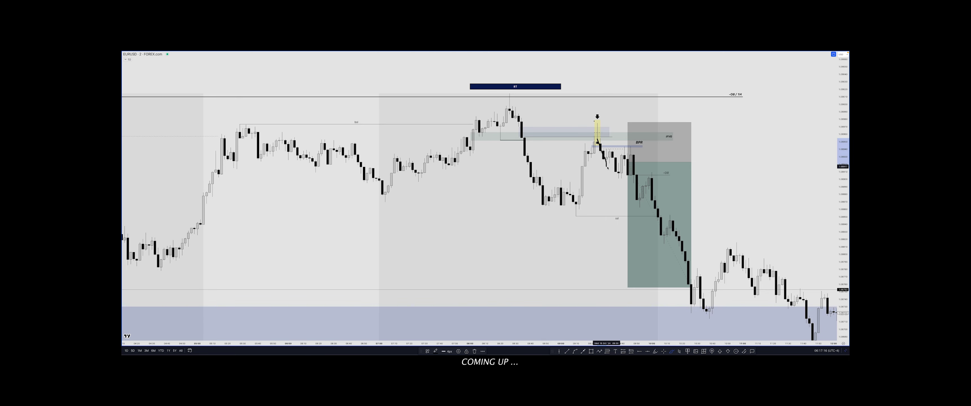
left_click_drag(619, 179, 624, 143)
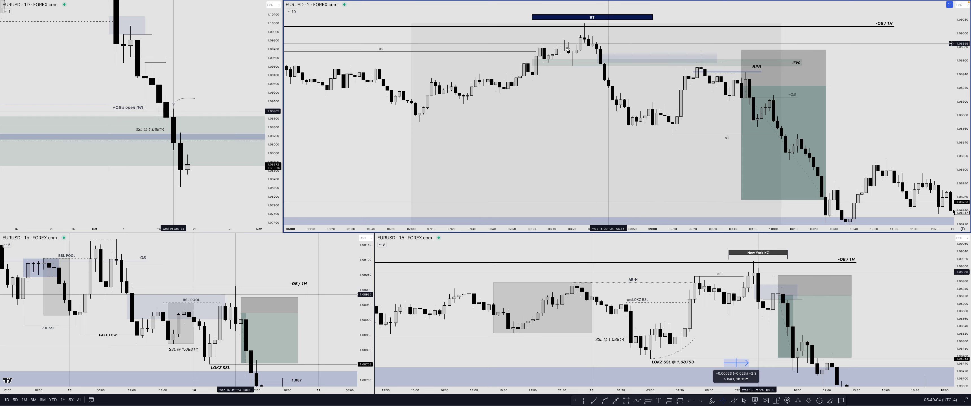
- Examine the weekly BPR band and the large shaded zone around the latest candles on the EURUSD daily chart
left_click(668, 58)
left_click(664, 47)
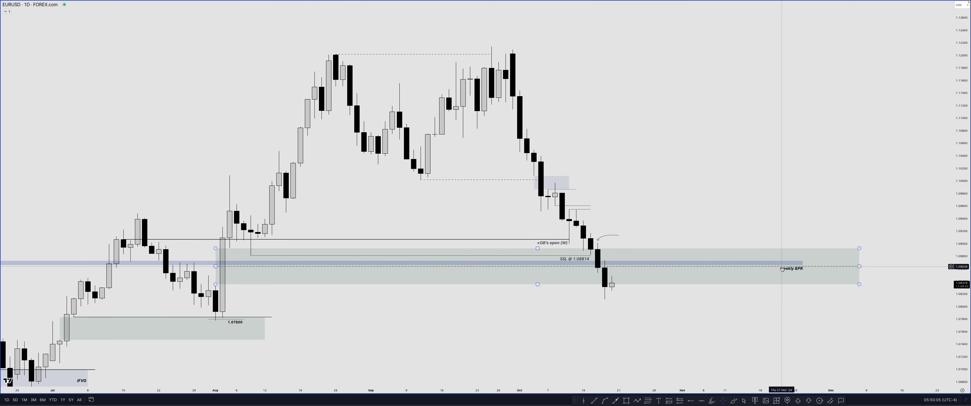
scroll(784, 266, "down", 5)
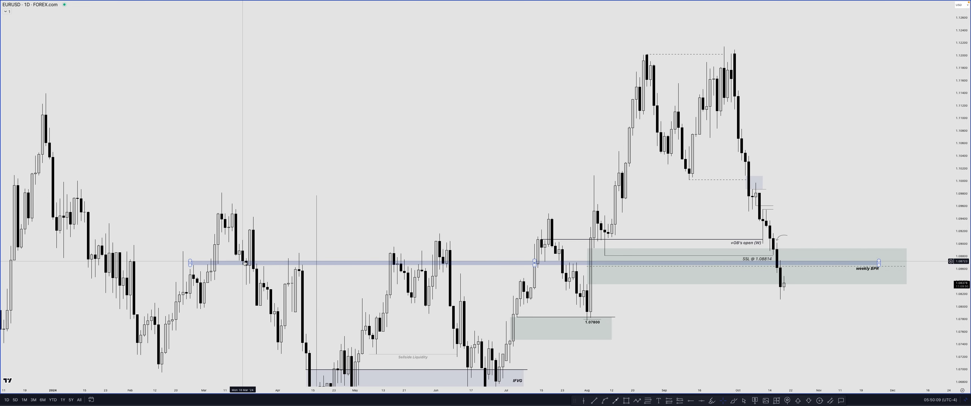
scroll(747, 269, "up", 5)
left_click(634, 287)
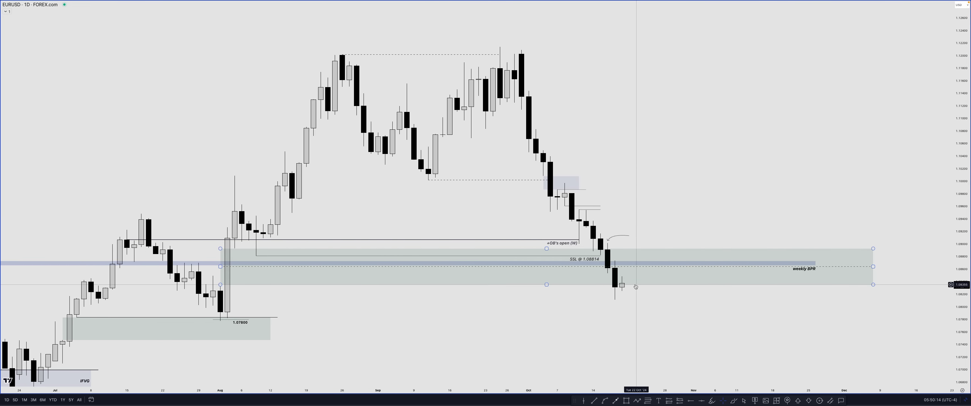
key("Escape")
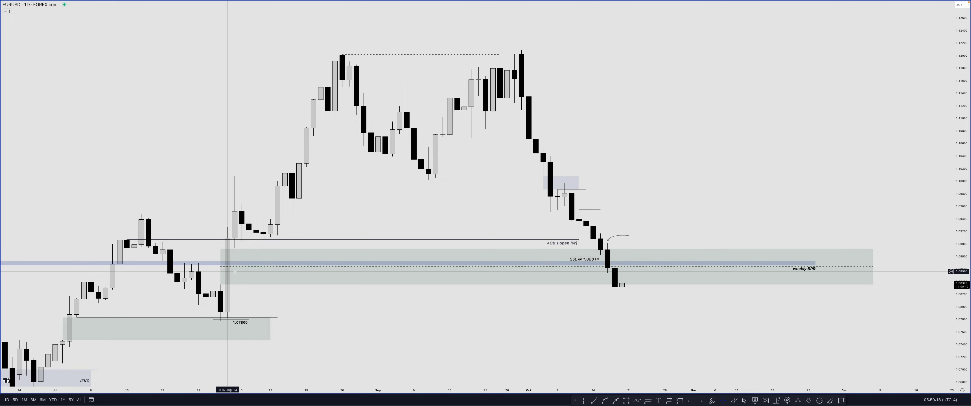
left_click(616, 266)
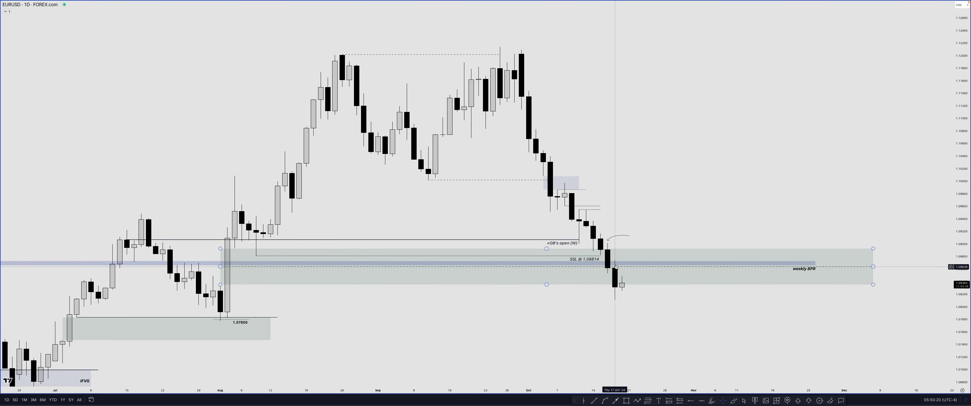
key("Escape")
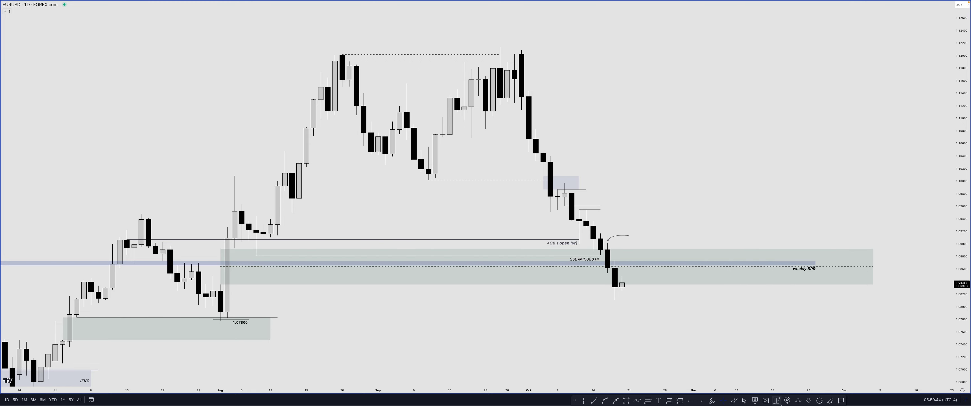
- Measure the decline from the late-September high to the SSL line at 1.08814, and remove the measurement
left_click(520, 91, "shift")
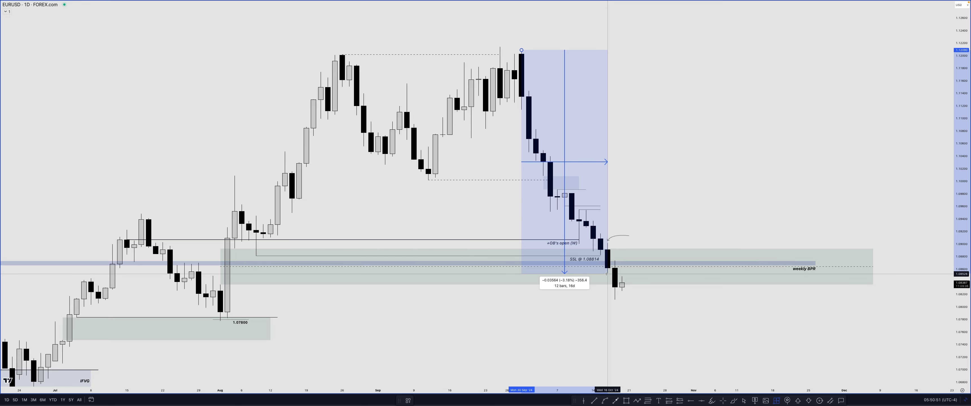
left_click(600, 258)
left_click(636, 192)
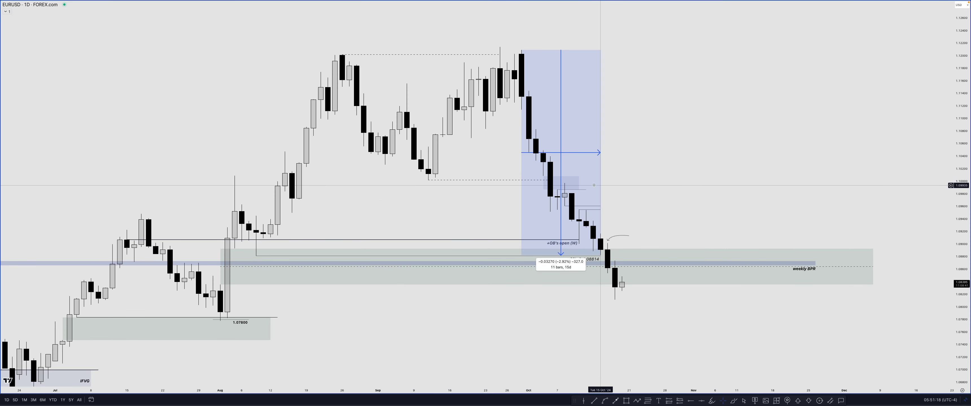
left_click_drag(592, 152, 651, 153)
key("Delete")
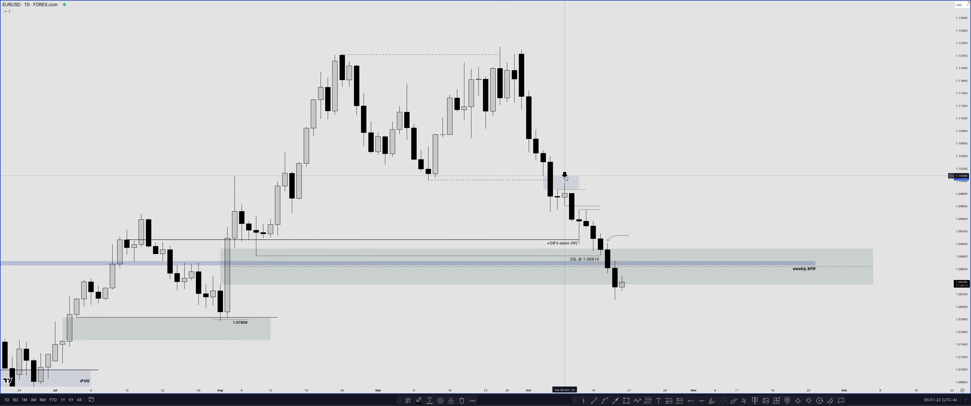
- Place a down arrow marker above the 8 October candle inside the small shaded box
left_click(614, 184)
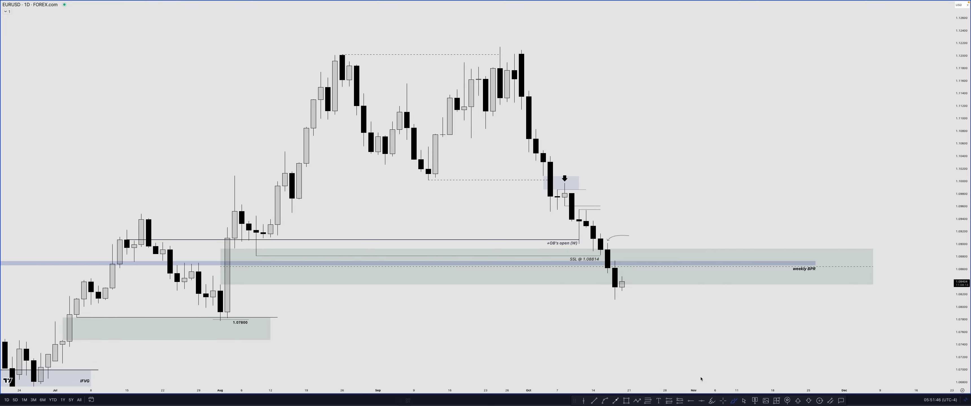
- Circle the mid-August low in green, extend a freehand line from it to the October candles, and underline the early-October low
left_click_drag(294, 208, 571, 218)
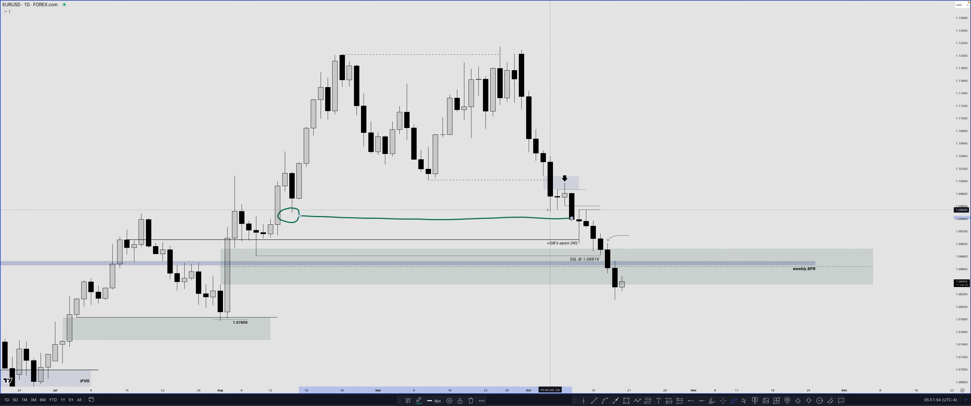
left_click_drag(543, 212, 557, 211)
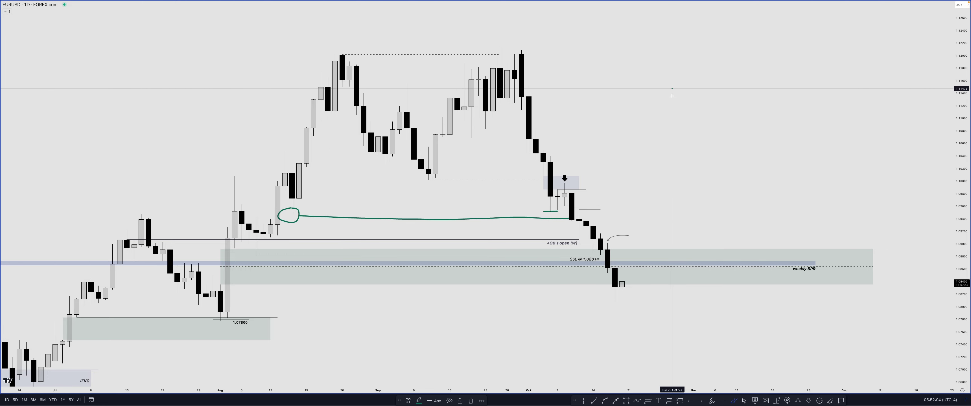
- Sketch a green descending price path in the empty chart area, with horizontal levels across its swings and an arrowhead at its end
mouse_move(671, 91)
left_mouse_down()
mouse_move(694, 188)
mouse_move(707, 180)
left_mouse_up()
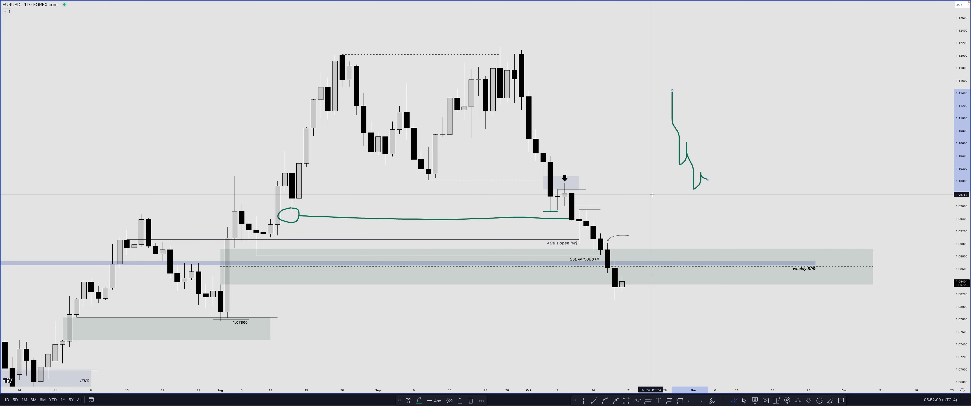
left_click_drag(651, 195, 715, 194)
mouse_move(672, 171)
left_mouse_down()
mouse_move(729, 167)
mouse_move(709, 166)
left_mouse_up()
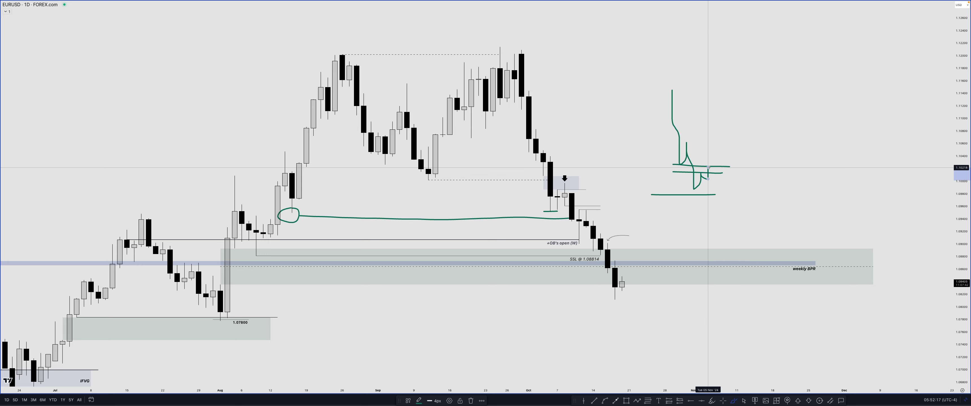
mouse_move(708, 167)
left_mouse_down()
mouse_move(722, 196)
mouse_move(708, 189)
left_mouse_up()
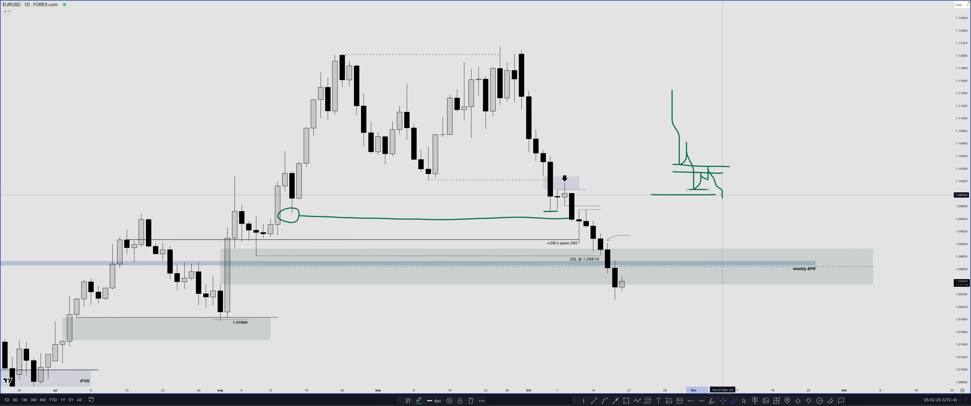
mouse_move(722, 193)
left_mouse_down()
mouse_move(722, 213)
mouse_move(730, 203)
left_mouse_up()
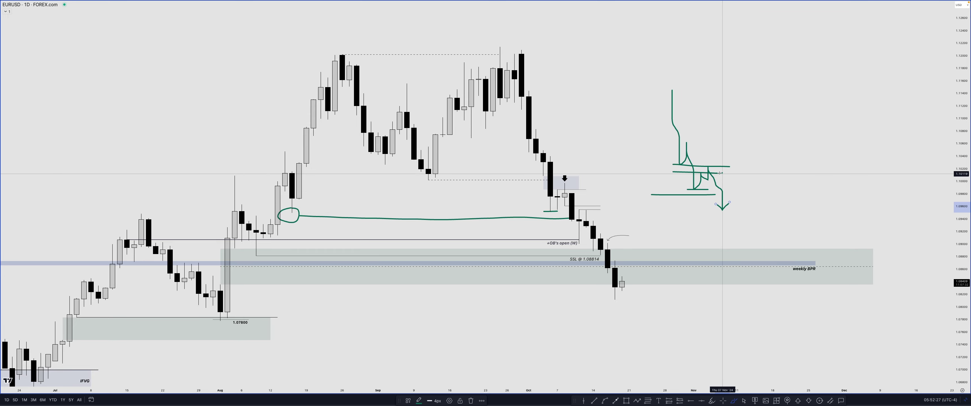
- Place a down arrow marker above the retest peak of the green price sketch
left_click(808, 400)
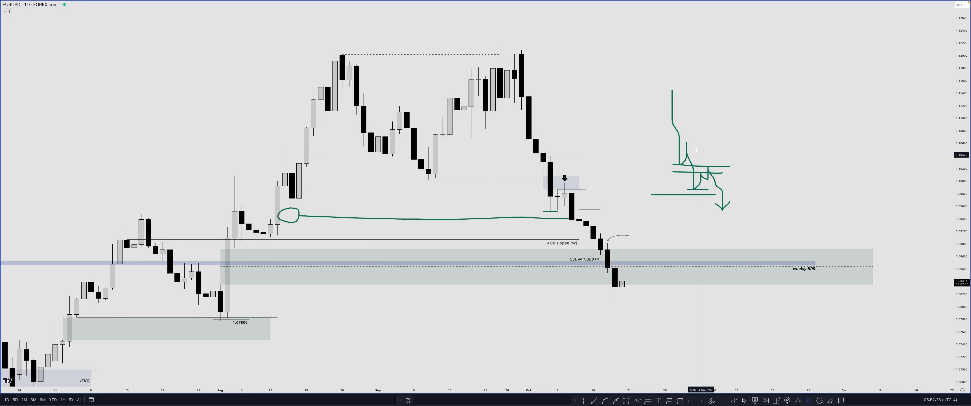
left_click(707, 163)
left_click(731, 161)
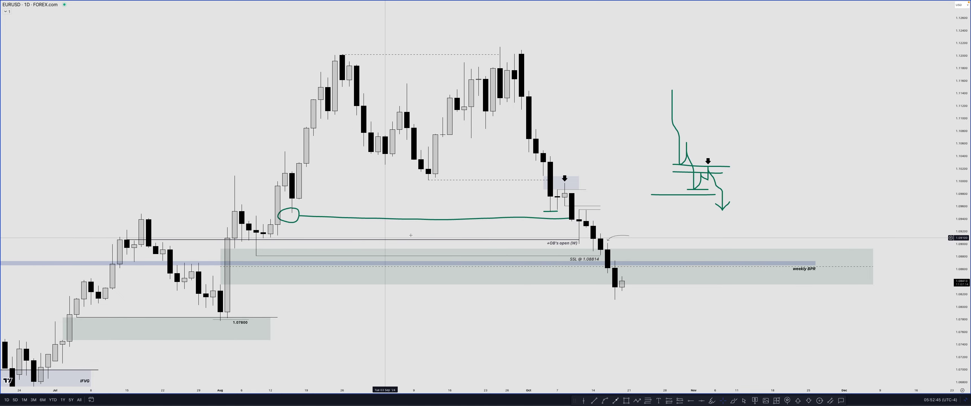
- Delete the green price sketch with its arrow marker, the long green line, the short underline and the August circle
left_click_drag(633, 103, 742, 212)
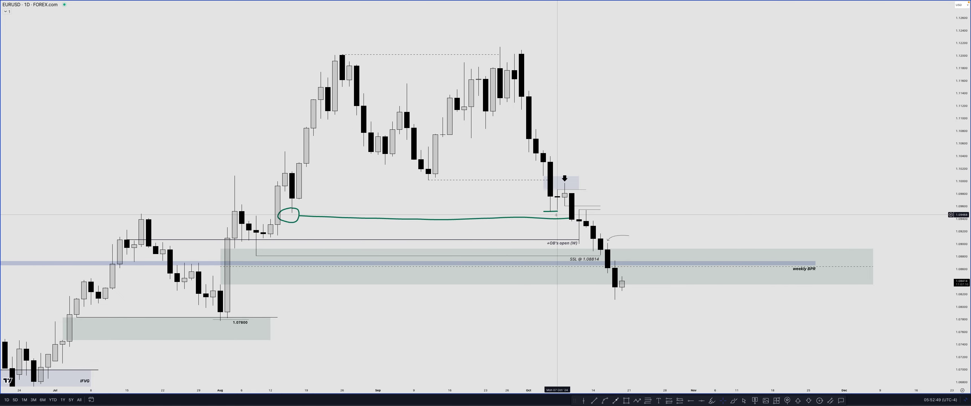
left_click(550, 219)
key("Delete")
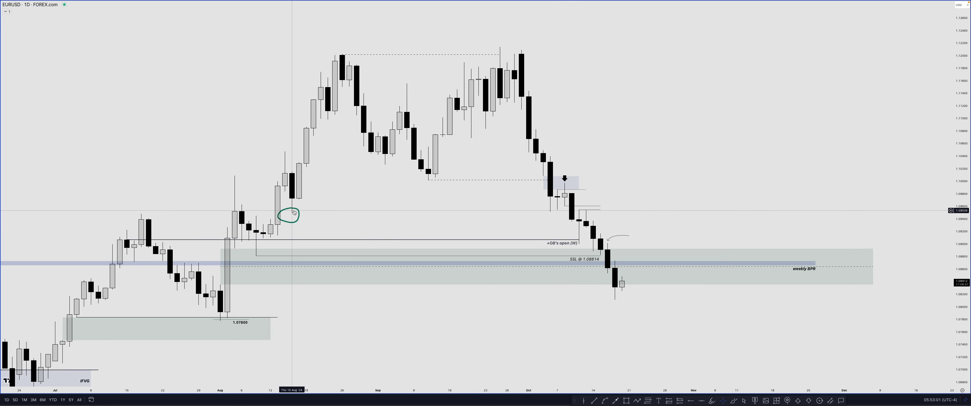
key("Delete")
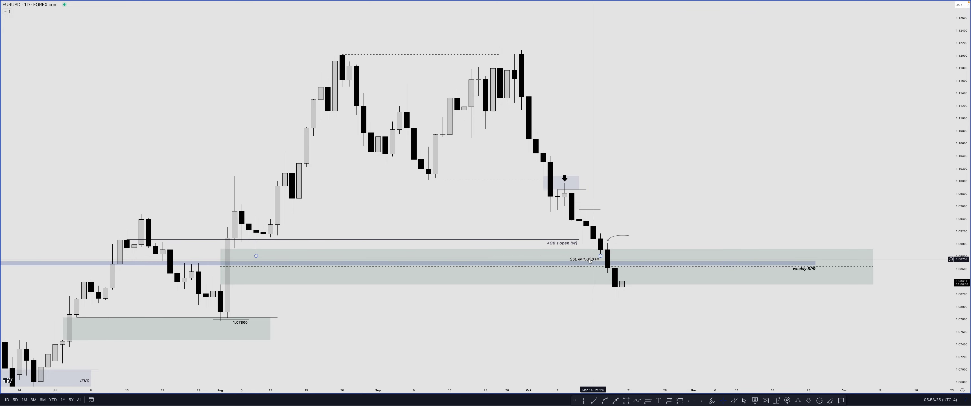
left_click_drag(600, 255, 600, 256)
left_click(656, 230)
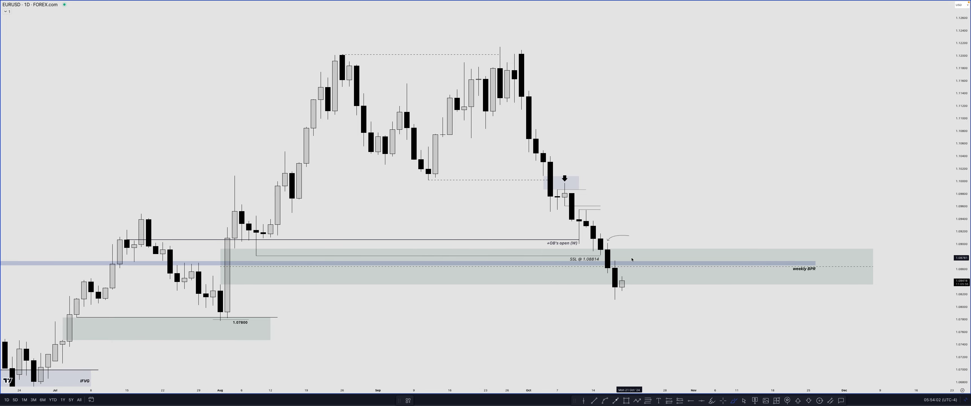
- Bracket the weekly BPR band beside the latest candles, and mark the large shaded zone's lower and upper edges near its August start
mouse_move(630, 259)
left_mouse_down()
mouse_move(643, 264)
mouse_move(630, 269)
left_mouse_up()
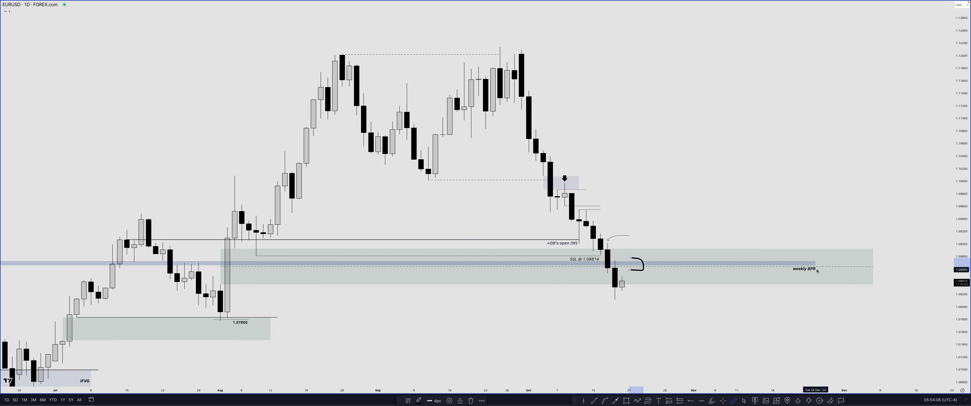
left_click_drag(256, 283, 221, 285)
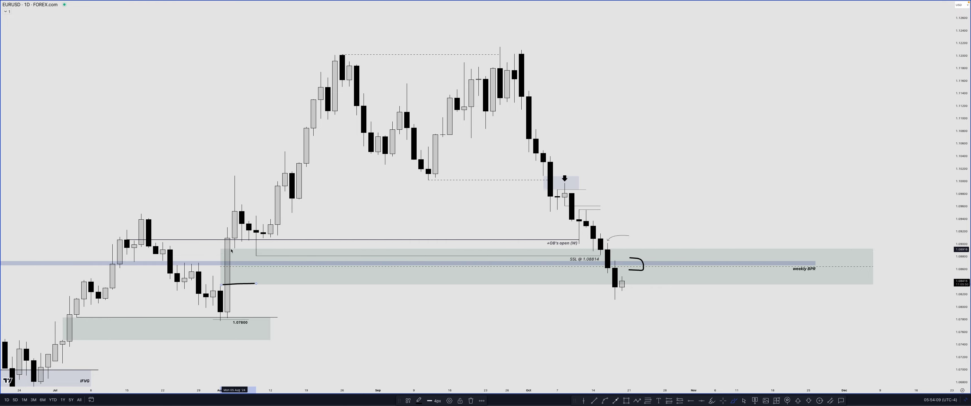
mouse_move(228, 249)
left_mouse_down()
mouse_move(249, 248)
mouse_move(266, 267)
mouse_move(328, 267)
left_mouse_up()
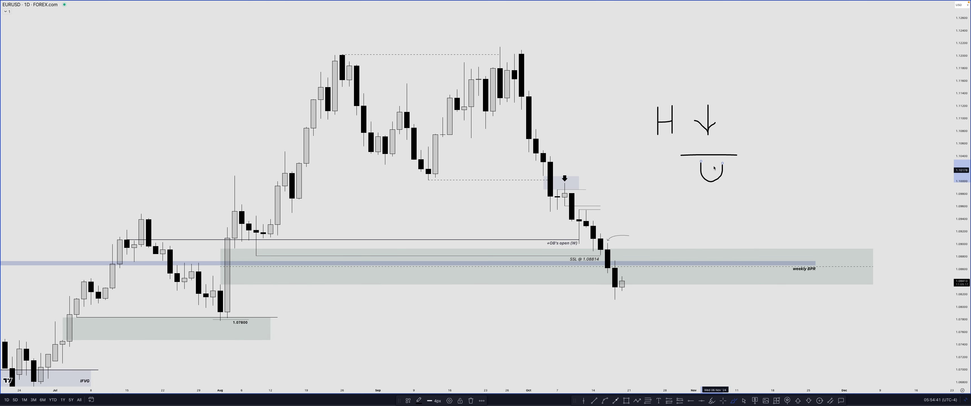
- Finish the H sketch with a second level line above the boxed U shape, and draw a vertical divider beside it
mouse_move(695, 157)
left_mouse_down()
mouse_move(736, 158)
mouse_move(694, 186)
mouse_move(727, 189)
mouse_move(736, 157)
left_mouse_up()
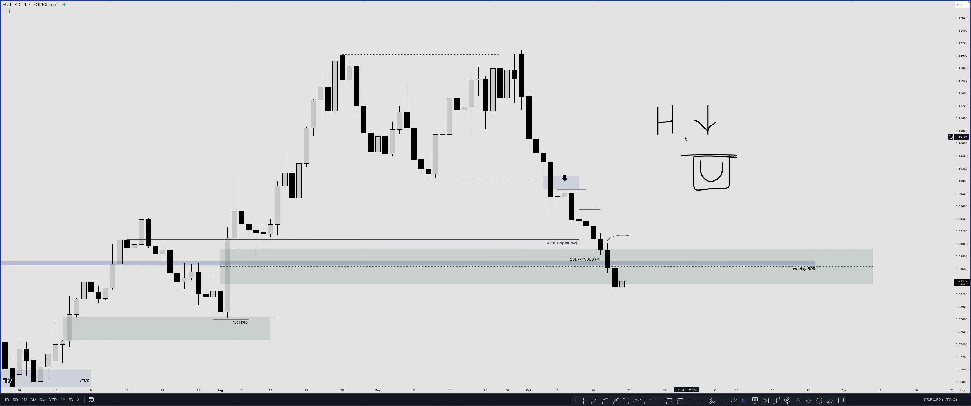
left_click(734, 402)
left_click_drag(765, 102, 765, 206)
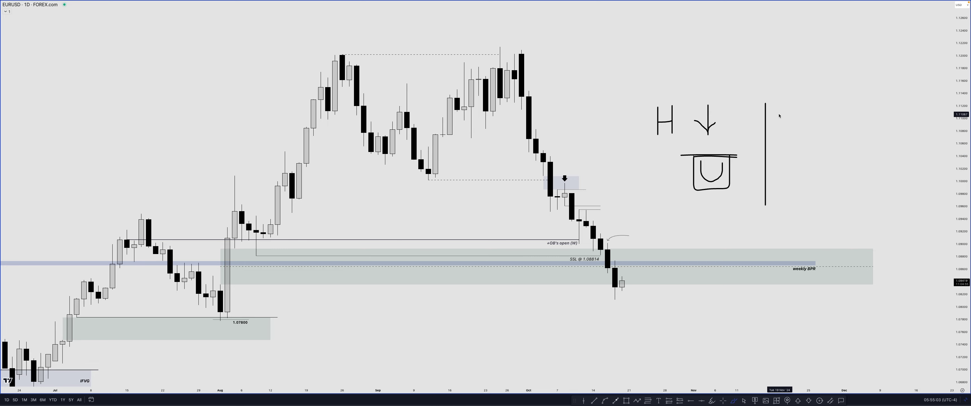
- Write L beyond the divider and sketch a descending zigzag ending in an arrow, with a slanted arrow above and short levels at its swings
mouse_move(779, 109)
left_mouse_down()
mouse_move(779, 132)
mouse_move(795, 141)
left_mouse_up()
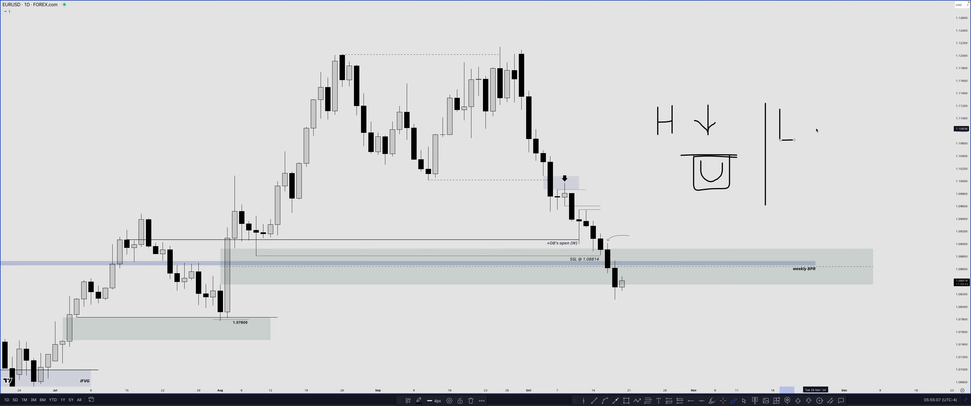
mouse_move(809, 115)
left_mouse_down()
mouse_move(837, 161)
mouse_move(903, 228)
mouse_move(908, 198)
left_mouse_up()
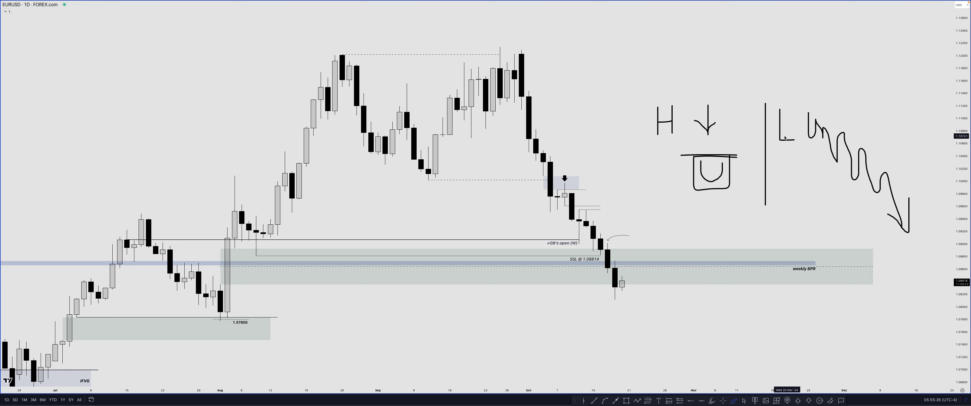
mouse_move(837, 108)
left_mouse_down()
mouse_move(872, 127)
mouse_move(872, 118)
left_mouse_up()
mouse_move(823, 135)
left_mouse_down()
mouse_move(866, 147)
mouse_move(851, 162)
mouse_move(866, 179)
mouse_move(894, 172)
left_mouse_up()
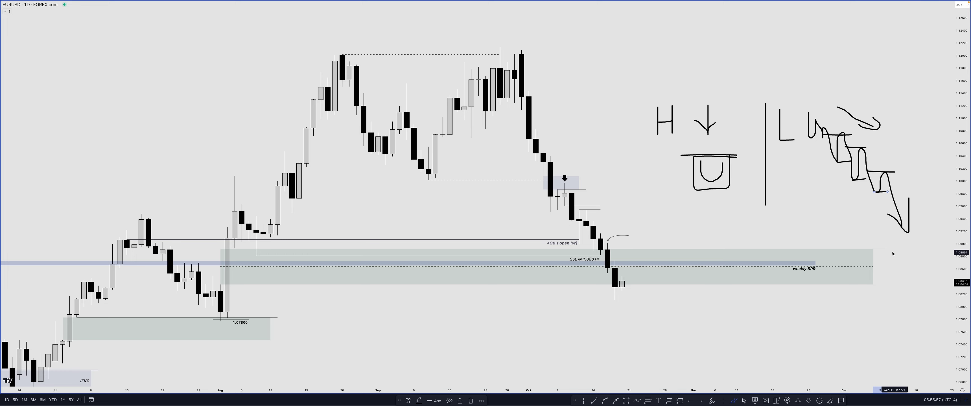
- Draw two horizontal levels and short strokes below the zigzag, and clear the H and L sketches from the chart
mouse_move(894, 251)
left_mouse_down()
mouse_move(894, 272)
mouse_move(917, 272)
mouse_move(914, 250)
mouse_move(923, 275)
mouse_move(938, 276)
mouse_move(952, 253)
left_mouse_up()
mouse_move(887, 283)
left_mouse_down()
mouse_move(937, 282)
mouse_move(924, 316)
mouse_move(945, 282)
left_mouse_up()
mouse_move(909, 332)
left_mouse_down()
mouse_move(908, 354)
mouse_move(929, 345)
mouse_move(937, 355)
left_mouse_up()
left_click_drag(931, 351, 952, 352)
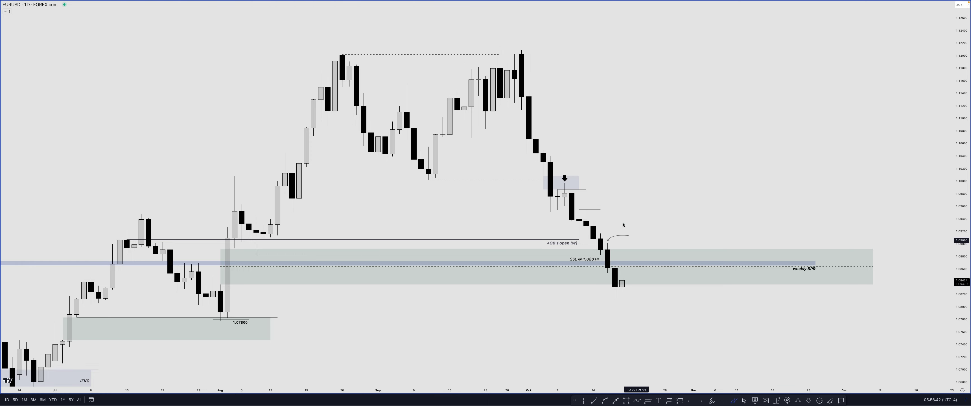
key("Escape")
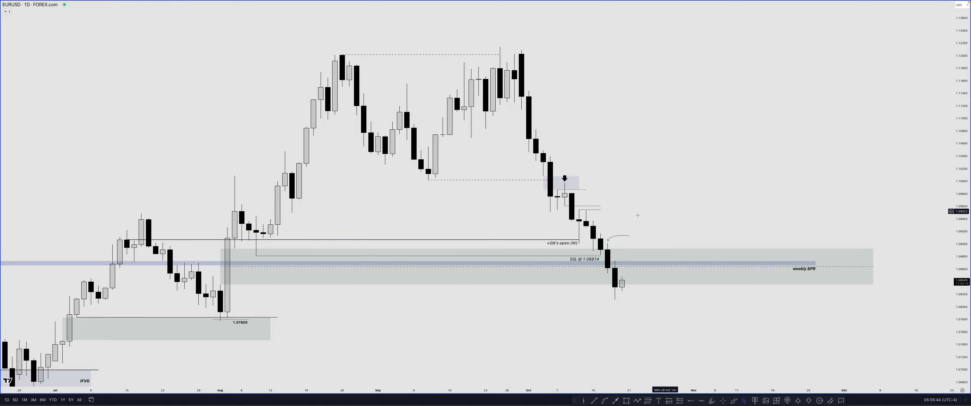
- Switch EURUSD to the 1-hour chart and frame the mid-October candles together with the weekly BPR band
left_click(663, 211, "alt")
left_click(340, 264, "alt")
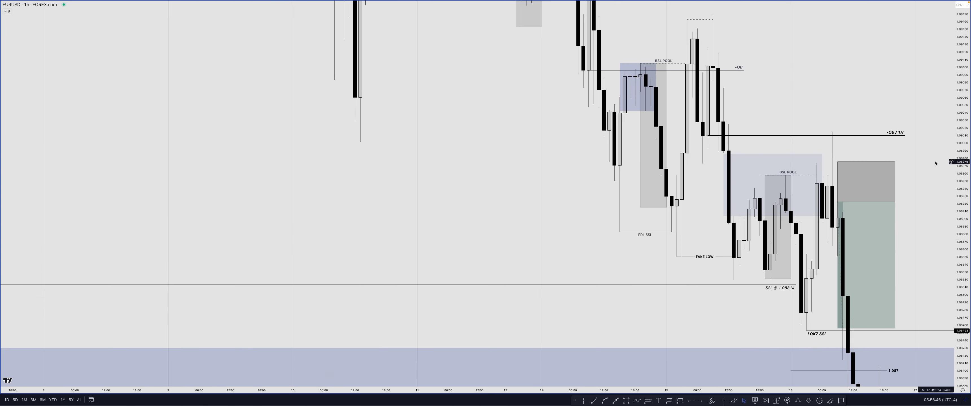
left_click_drag(959, 165, 931, 311)
scroll(905, 226, "up", 2)
left_click_drag(909, 218, 874, 217)
scroll(874, 217, "right", 5)
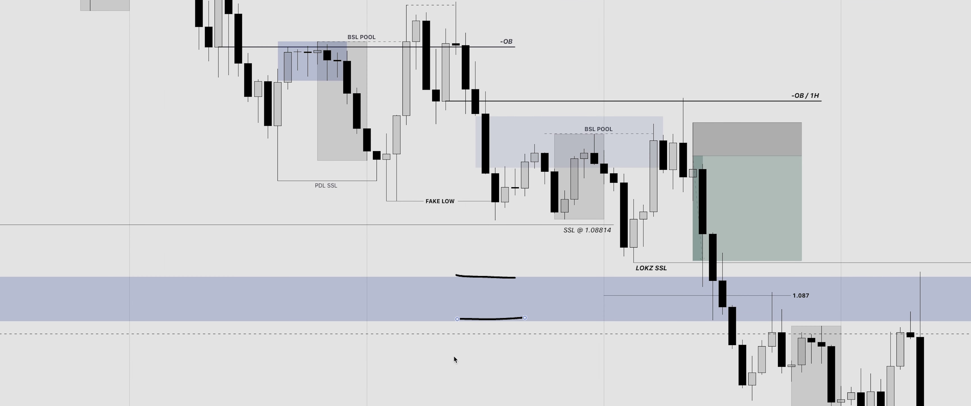
- Sketch an upward arrow below the two strokes marking the weekly BPR band's edges, and enclose them all in a freehand box
left_click_drag(448, 337, 456, 355)
left_click_drag(413, 271, 446, 367)
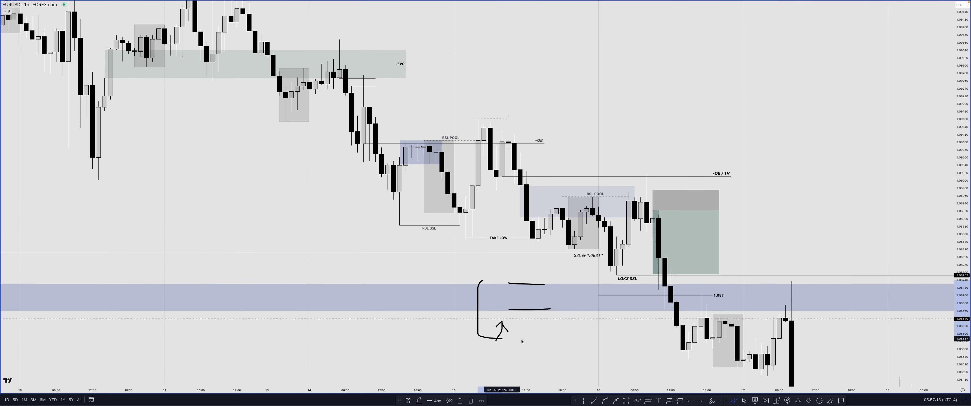
mouse_move(481, 281)
left_mouse_down()
mouse_move(549, 283)
mouse_move(535, 340)
left_mouse_up()
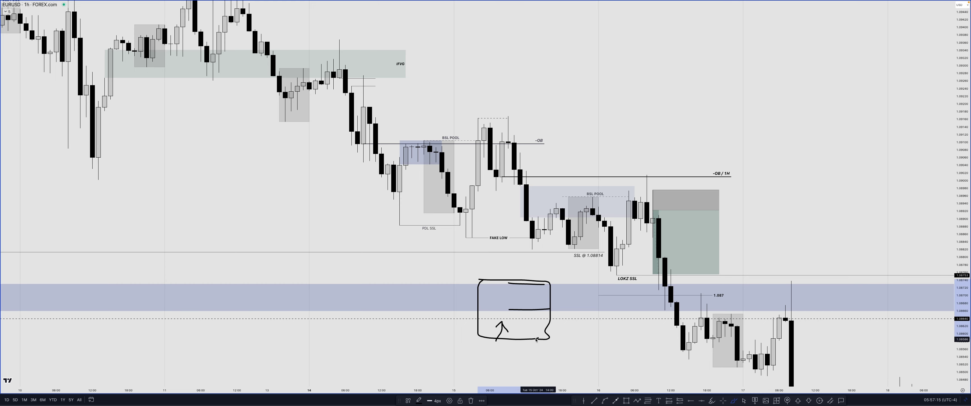
- Clear the boxed sketch, draw a divider at the 16 October day start, and trace the drop to LOKZ SSL and the rally to -OB / 1H
left_click_drag(671, 109, 664, 163)
left_click_drag(664, 163, 689, 146)
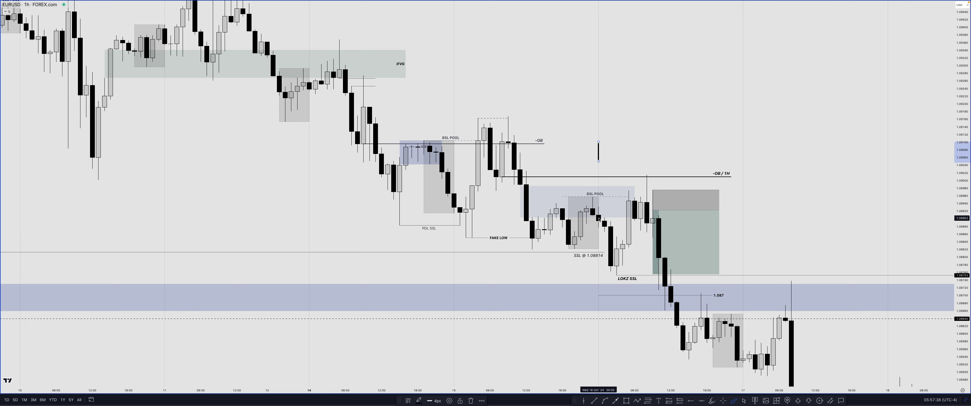
mouse_move(599, 219)
left_mouse_down()
mouse_move(617, 274)
mouse_move(568, 266)
mouse_move(579, 268)
left_mouse_up()
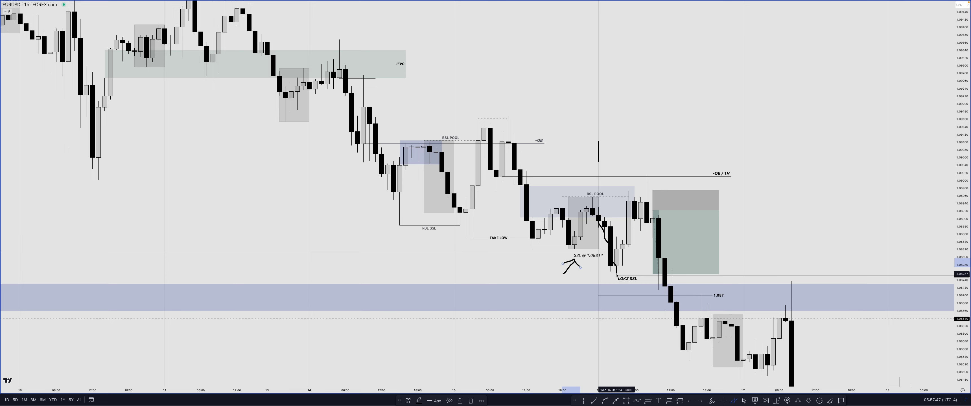
mouse_move(619, 267)
left_mouse_down()
mouse_move(646, 179)
mouse_move(636, 185)
left_mouse_up()
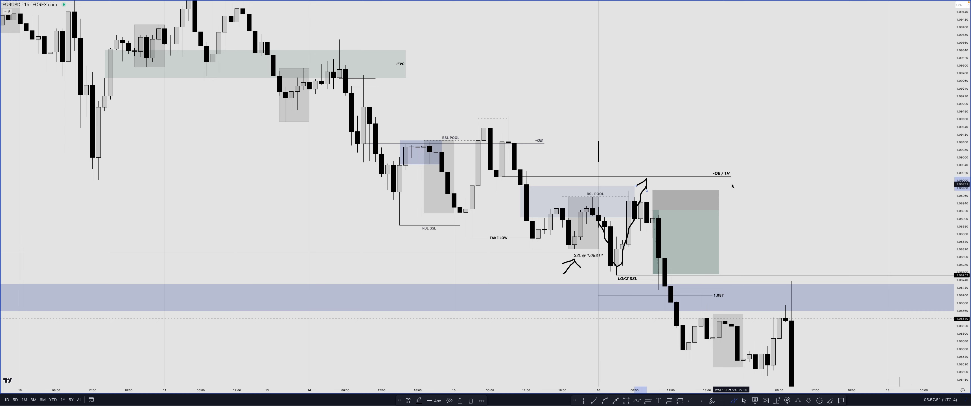
- Sketch a schematic beside the candles: a falling leg into a range bounded by levels, a vertical divider, and a V-shaped sweep beyond it
mouse_move(767, 85)
left_mouse_down()
mouse_move(791, 163)
mouse_move(815, 140)
mouse_move(833, 174)
left_mouse_up()
left_click_drag(792, 132, 827, 132)
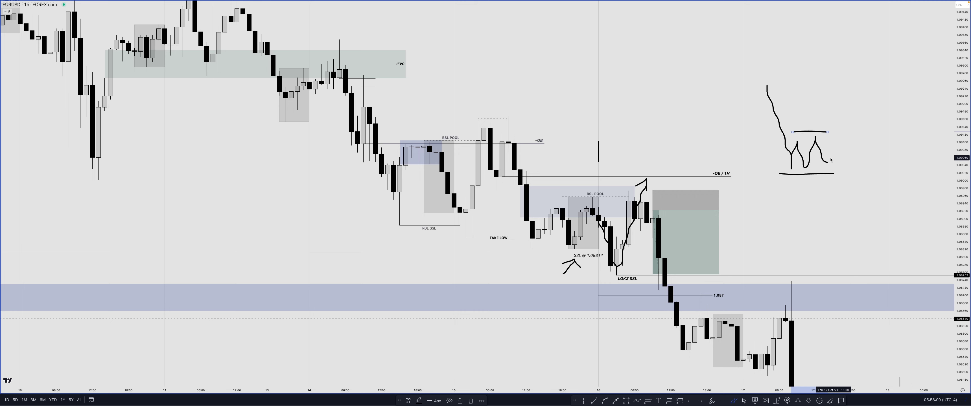
mouse_move(836, 177)
left_mouse_down()
mouse_move(839, 122)
mouse_move(839, 181)
left_mouse_up()
key("super+z")
left_click_drag(840, 147, 858, 192)
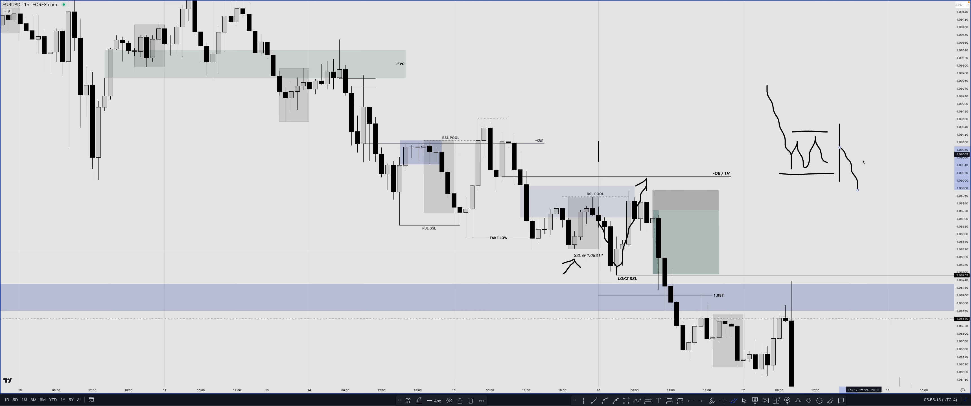
left_click_drag(857, 190, 870, 123)
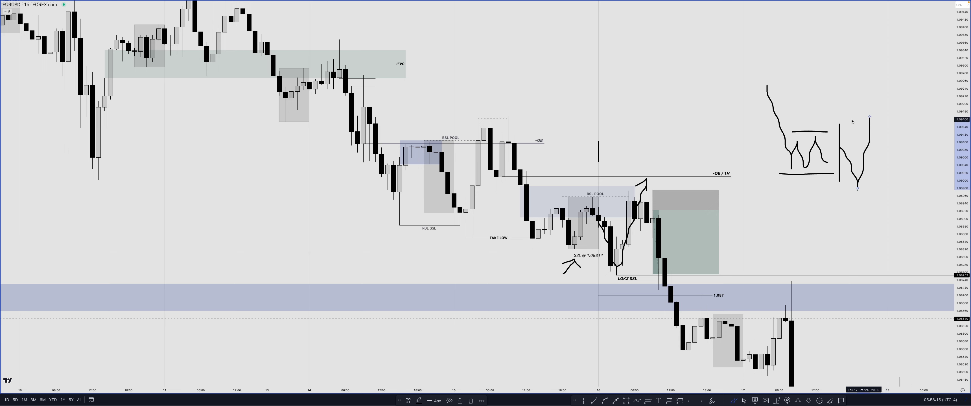
left_click_drag(805, 126, 821, 127)
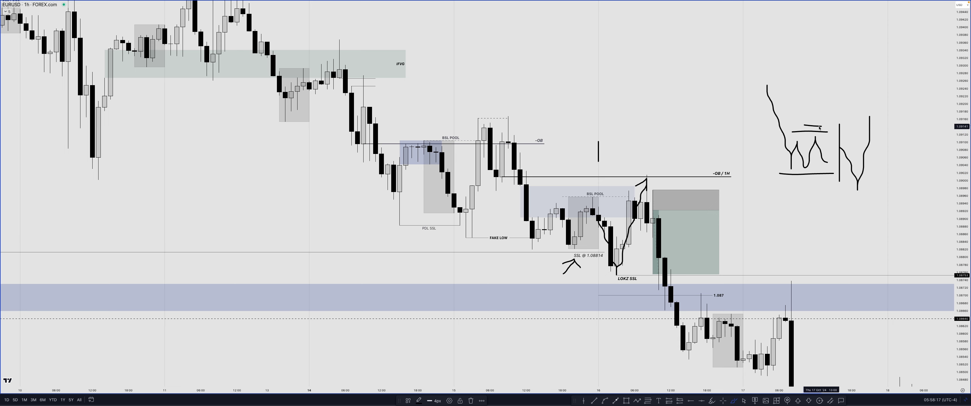
- Add two long levels across the top of the schematic, a zigzag reversal at them, and a small box around the V's low
left_click_drag(762, 115, 893, 112)
mouse_move(756, 103)
left_mouse_down()
mouse_move(906, 100)
mouse_move(883, 133)
mouse_move(887, 106)
mouse_move(900, 160)
mouse_move(905, 132)
left_mouse_up()
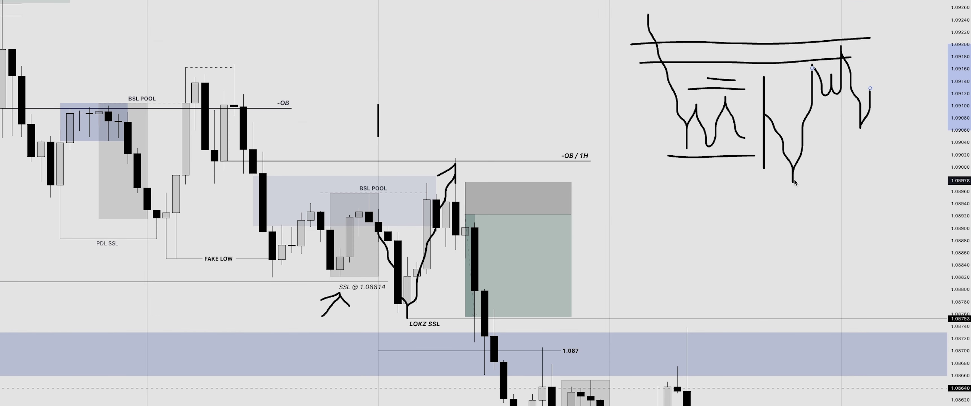
mouse_move(791, 177)
left_mouse_down()
mouse_move(784, 183)
mouse_move(812, 187)
mouse_move(782, 174)
left_mouse_up()
- Replace the circle around the LOKZ SSL low with a short hook, and write W beneath the SSL @ 1.08814 arrow
mouse_move(407, 307)
left_mouse_down()
mouse_move(419, 334)
mouse_move(415, 309)
left_mouse_up()
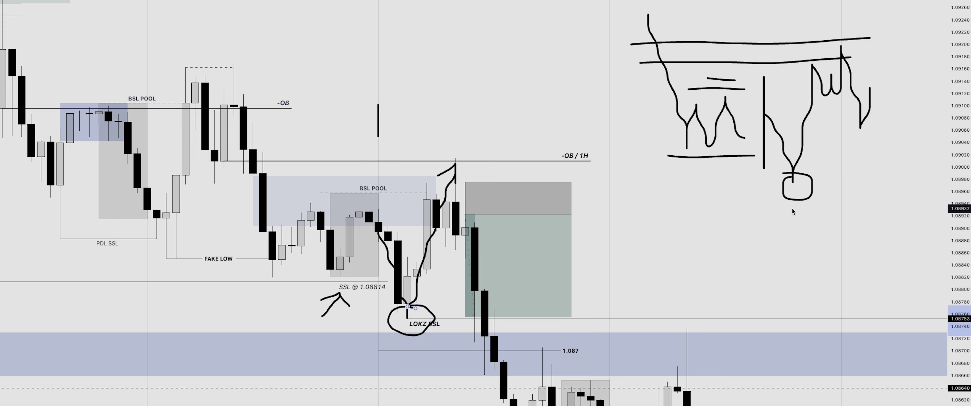
key("Delete")
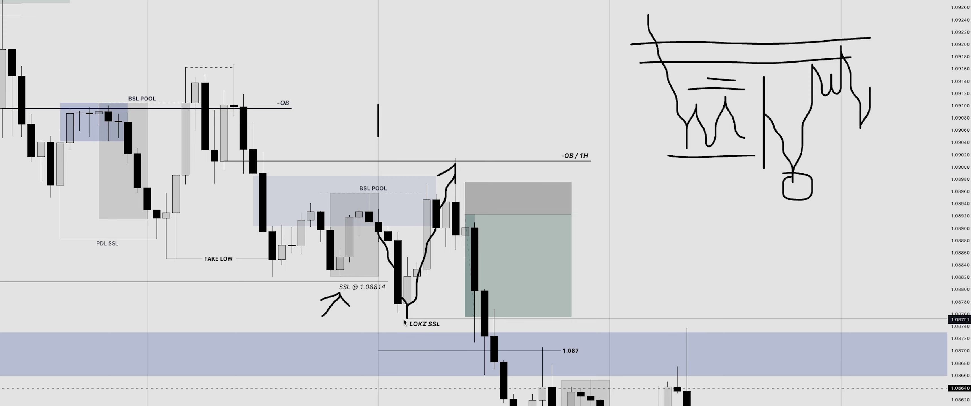
mouse_move(407, 317)
left_mouse_down()
mouse_move(389, 320)
mouse_move(398, 335)
left_mouse_up()
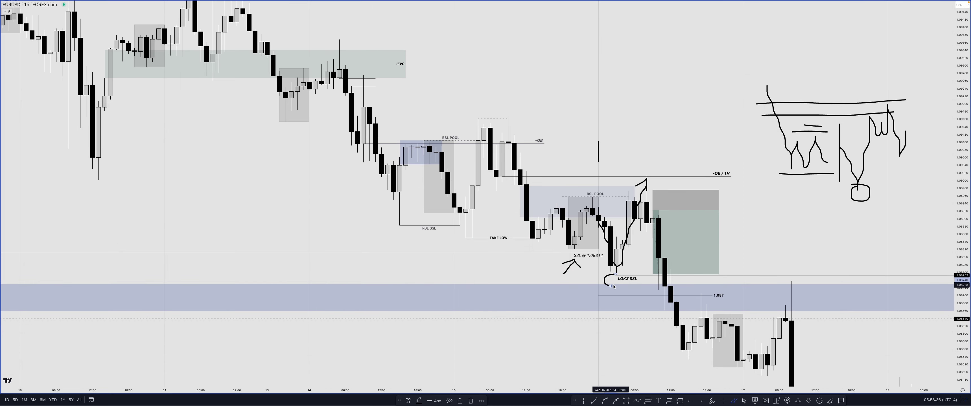
left_click_drag(556, 295, 581, 290)
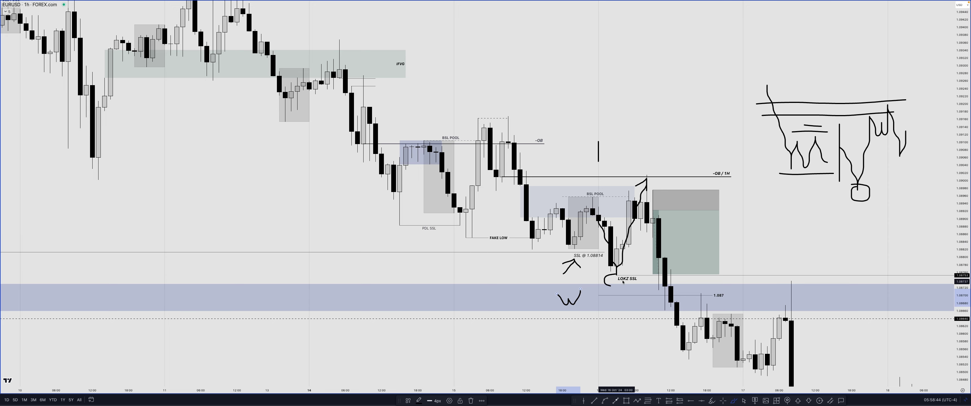
- Handwrite FL = SSL below the schematic and underline it
left_click_drag(761, 224, 761, 245)
left_click_drag(761, 224, 779, 225)
left_click_drag(762, 234, 805, 245)
mouse_move(810, 234)
left_mouse_down()
mouse_move(826, 233)
mouse_move(834, 247)
mouse_move(817, 246)
left_mouse_up()
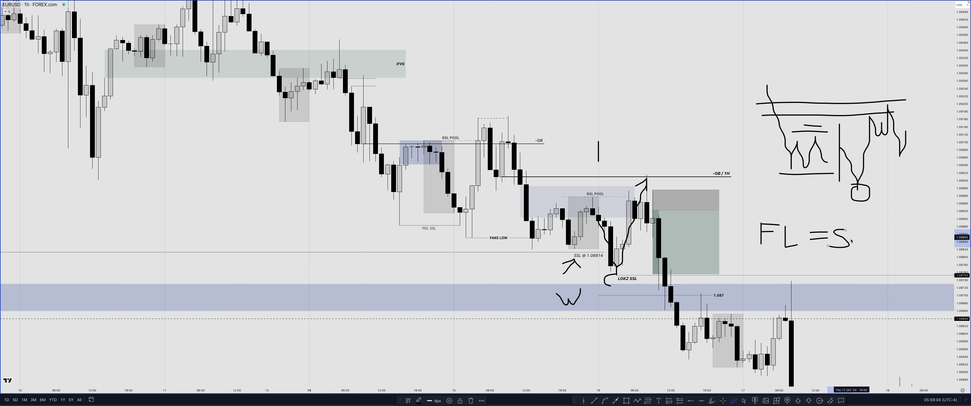
mouse_move(868, 228)
left_mouse_down()
mouse_move(851, 246)
mouse_move(892, 243)
left_mouse_up()
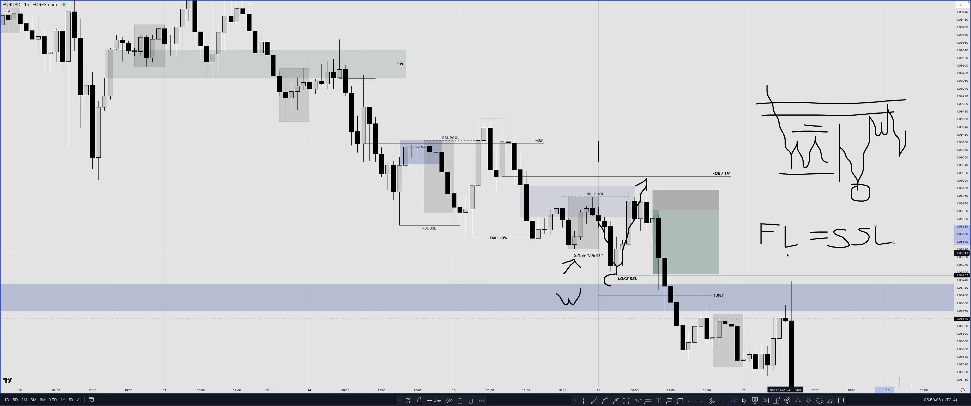
left_click_drag(756, 253, 911, 251)
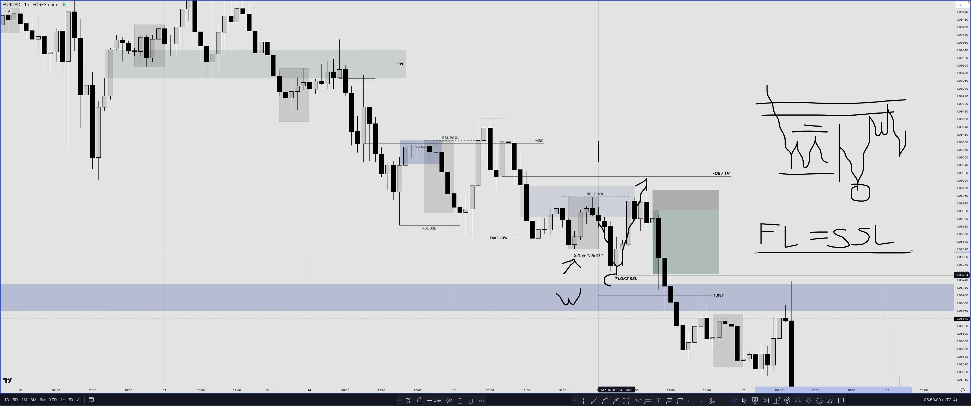
- Draw a curved downward arrow above the candles and handwrite H → L over it
mouse_move(502, 60)
left_mouse_down()
mouse_move(694, 121)
mouse_move(677, 101)
left_mouse_up()
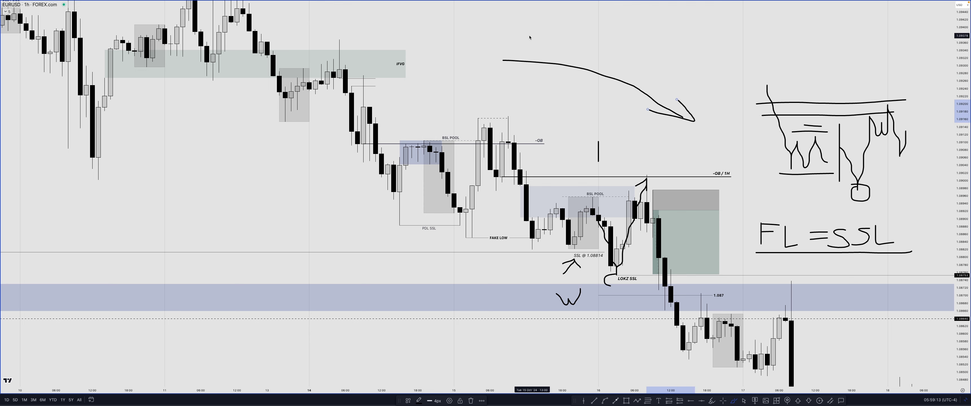
left_click_drag(532, 36, 532, 55)
mouse_move(526, 47)
left_mouse_down()
mouse_move(550, 48)
mouse_move(550, 58)
mouse_move(579, 48)
mouse_move(639, 54)
left_mouse_up()
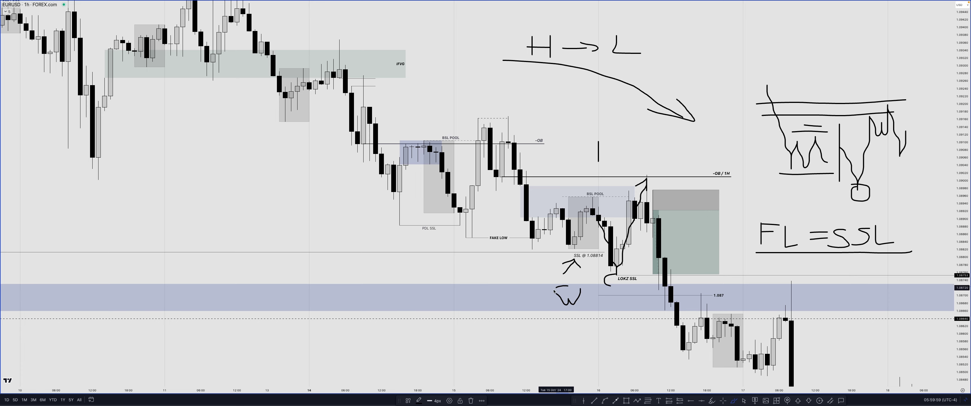
- Circle the handwritten W, the LOKZ SSL low, and the matching low in the schematic
left_click_drag(567, 287, 567, 287)
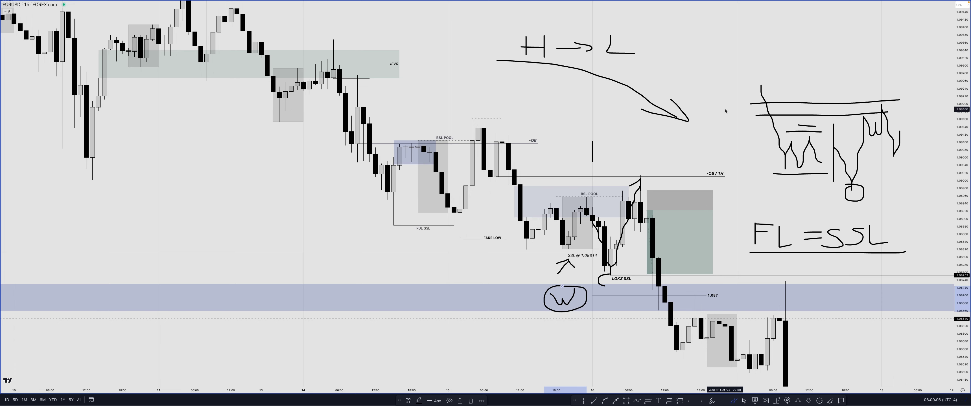
left_click_drag(604, 268, 599, 283)
left_click_drag(599, 283, 604, 269)
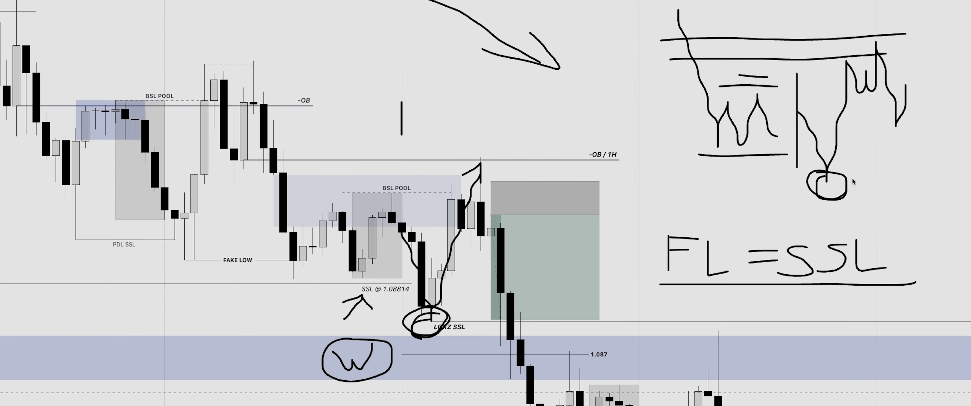
left_click_drag(852, 180, 827, 167)
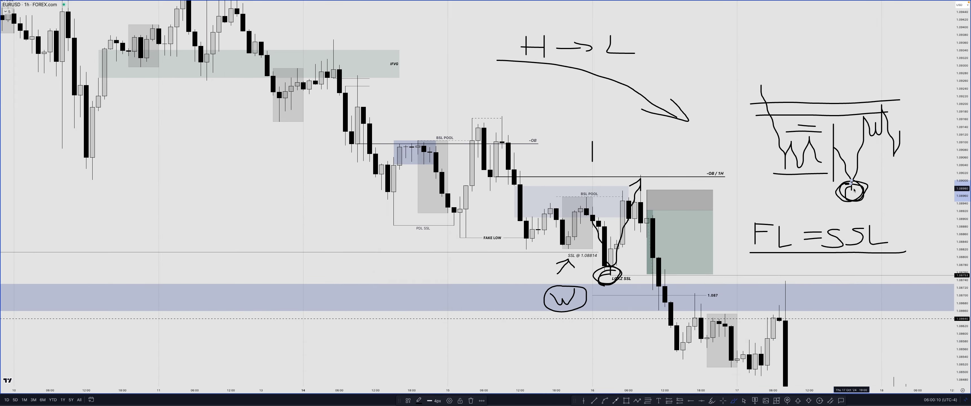
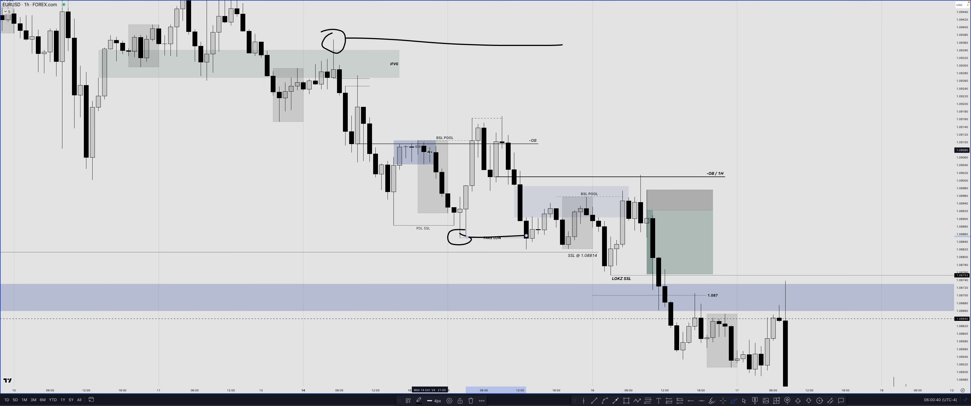
- Sketch a falling zigzag with an arrowhead, mark its first low and high with short lines, and highlight the dip below that low
mouse_move(622, 37)
left_mouse_down()
mouse_move(652, 109)
mouse_move(684, 69)
mouse_move(718, 167)
mouse_move(725, 148)
left_mouse_up()
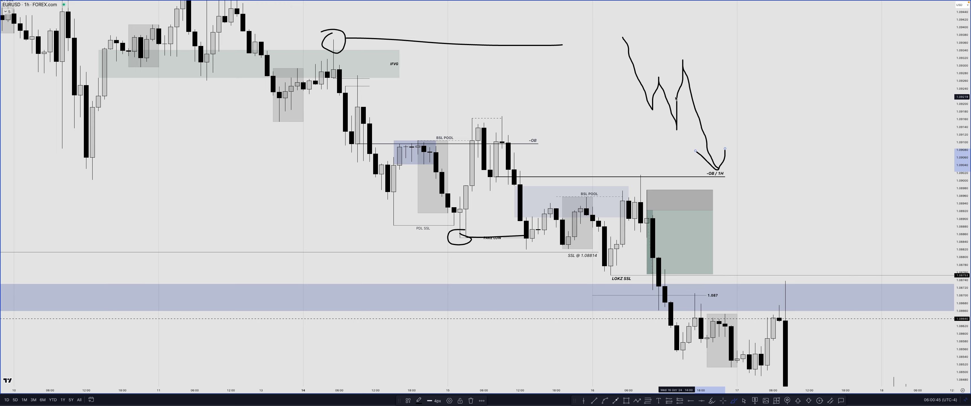
left_click_drag(635, 112, 664, 111)
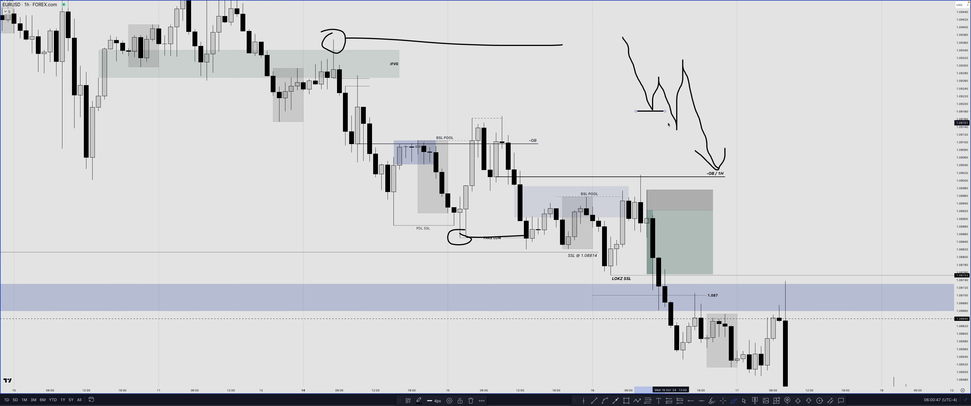
mouse_move(656, 76)
left_mouse_down()
mouse_move(671, 75)
mouse_move(677, 133)
mouse_move(665, 114)
left_mouse_up()
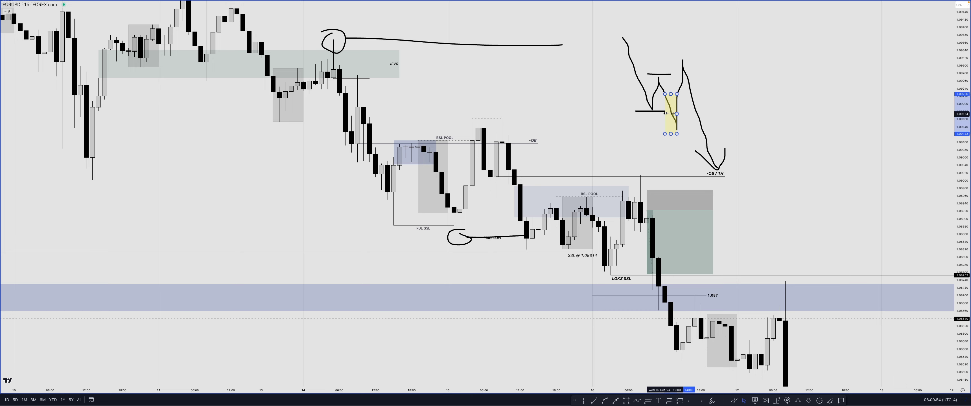
left_click(672, 68)
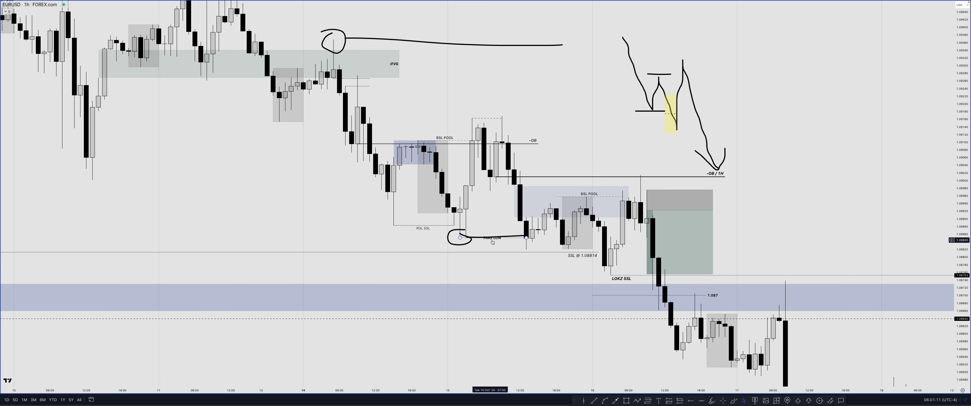
- Remove the yellow highlight and the FAKE LOW circle and stroke, and draw a horizontal -OB line through the schematic's second high
left_click_drag(598, 252, 498, 253)
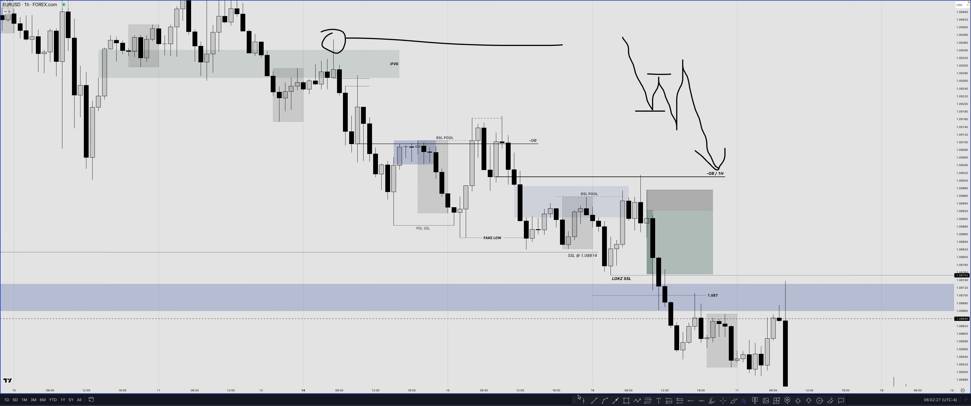
left_click(593, 401)
left_click_drag(630, 59, 701, 60)
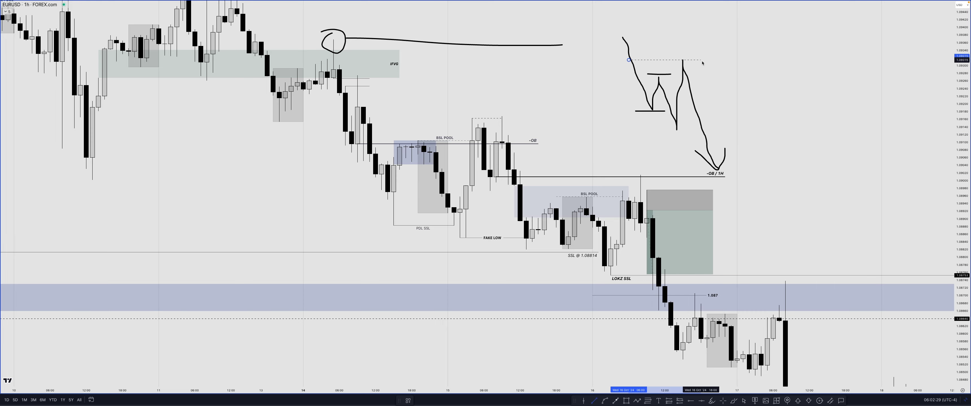
- Extend the schematic with a consolidation, sweep, spike and downward arrow, and mark the range high, range low and sweep low with horizontal strokes
mouse_move(722, 170)
left_mouse_down()
mouse_move(725, 145)
mouse_move(751, 162)
mouse_move(761, 141)
mouse_move(777, 193)
mouse_move(796, 103)
mouse_move(832, 219)
mouse_move(845, 190)
left_mouse_up()
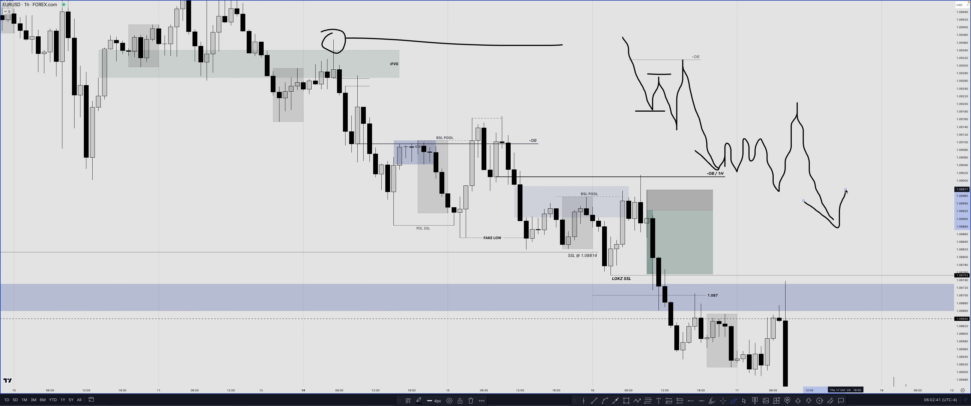
left_click_drag(768, 189, 803, 189)
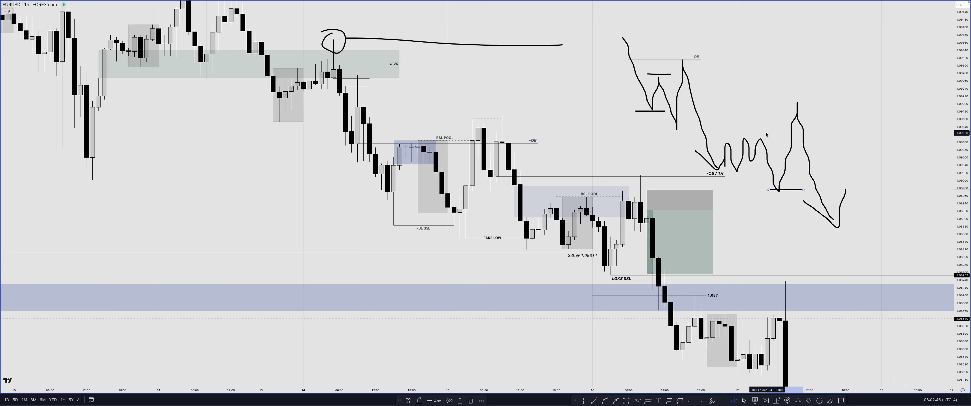
left_click_drag(713, 177, 767, 177)
left_click_drag(726, 132, 779, 133)
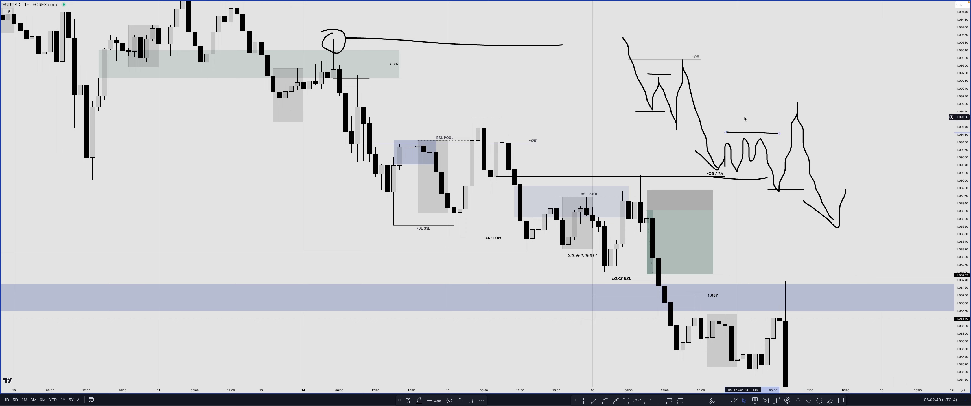
- Add a second -OB line extending past the schematic's spike, and place a down-arrow marker above the spike's peak
mouse_move(671, 61)
left_mouse_down()
mouse_move(732, 91)
mouse_move(730, 102)
left_mouse_up()
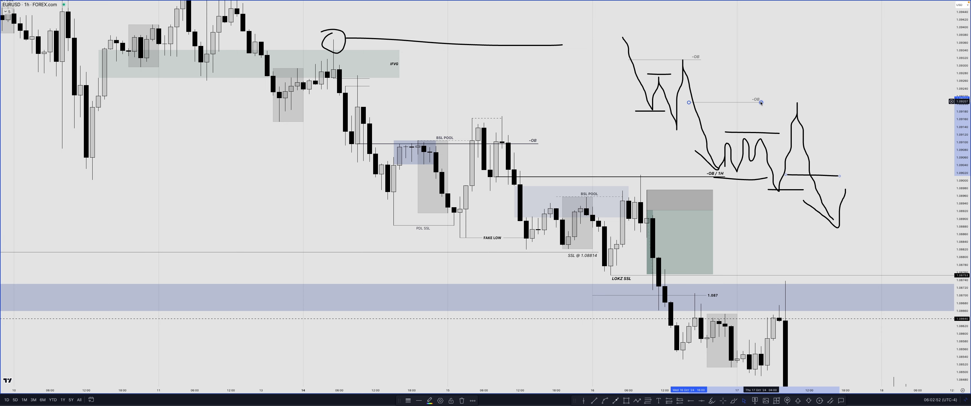
left_click_drag(761, 103, 821, 102)
left_click(808, 401)
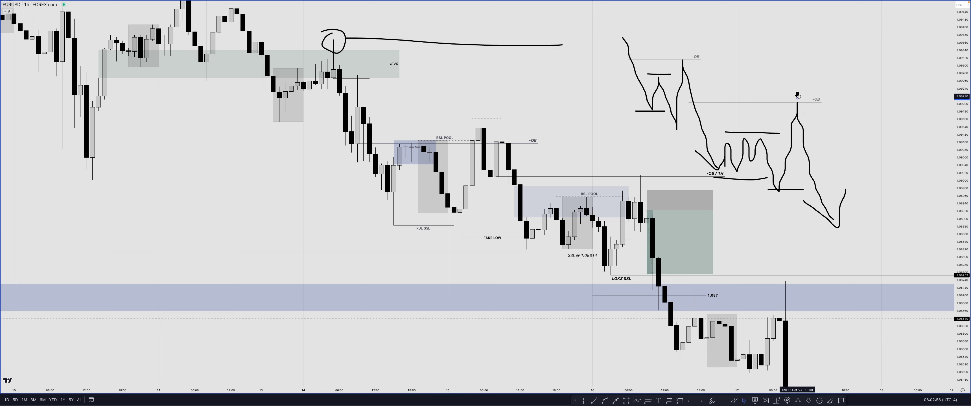
left_click(796, 101)
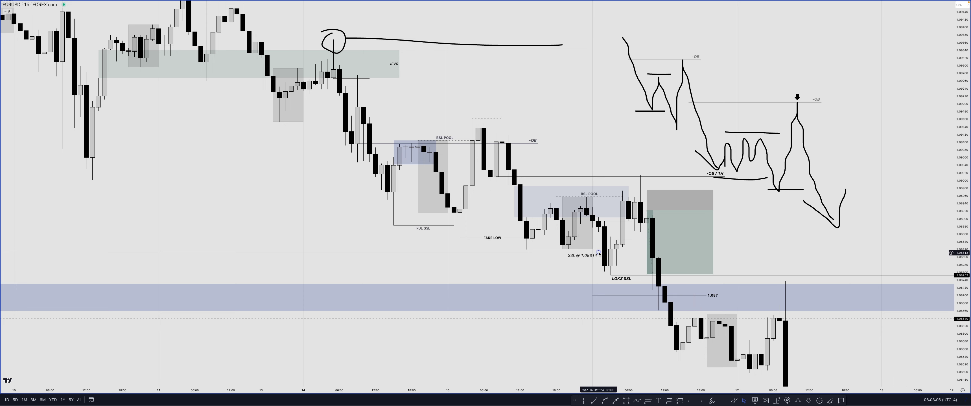
- Shorten the SSL @ 1.08814 line, circle its label and both FAKE LOW points, and draw upward arrows from those lows
mouse_move(596, 254)
left_mouse_down()
mouse_move(549, 256)
mouse_move(580, 252)
left_mouse_up()
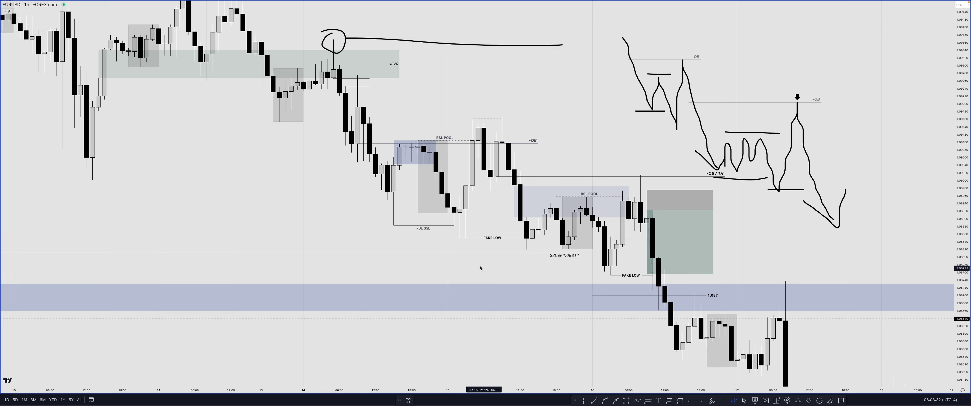
mouse_move(465, 234)
left_mouse_down()
mouse_move(454, 238)
mouse_move(472, 242)
mouse_move(474, 215)
mouse_move(483, 217)
left_mouse_up()
mouse_move(544, 253)
left_mouse_down()
mouse_move(580, 261)
mouse_move(550, 249)
left_mouse_up()
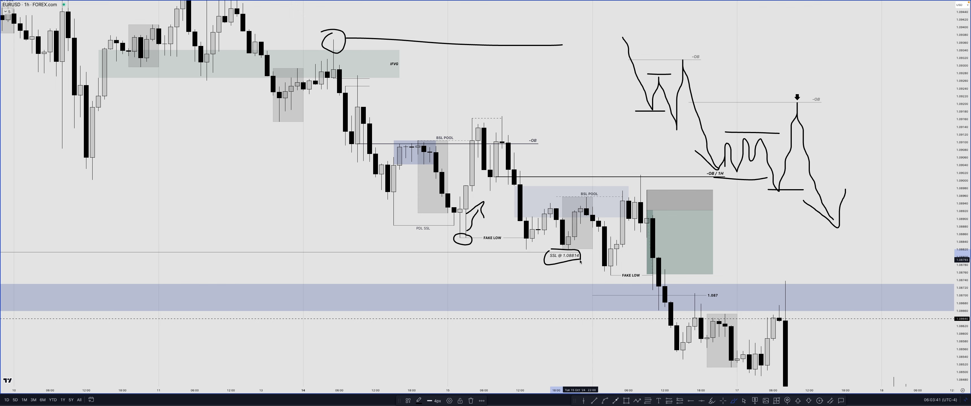
mouse_move(459, 237)
left_mouse_down()
mouse_move(442, 248)
mouse_move(462, 250)
left_mouse_up()
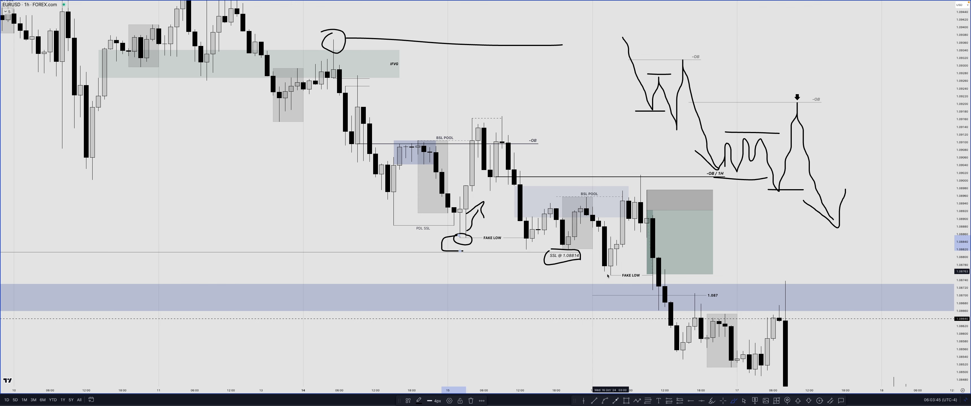
mouse_move(610, 272)
left_mouse_down()
mouse_move(610, 280)
mouse_move(605, 272)
mouse_move(623, 249)
mouse_move(628, 257)
left_mouse_up()
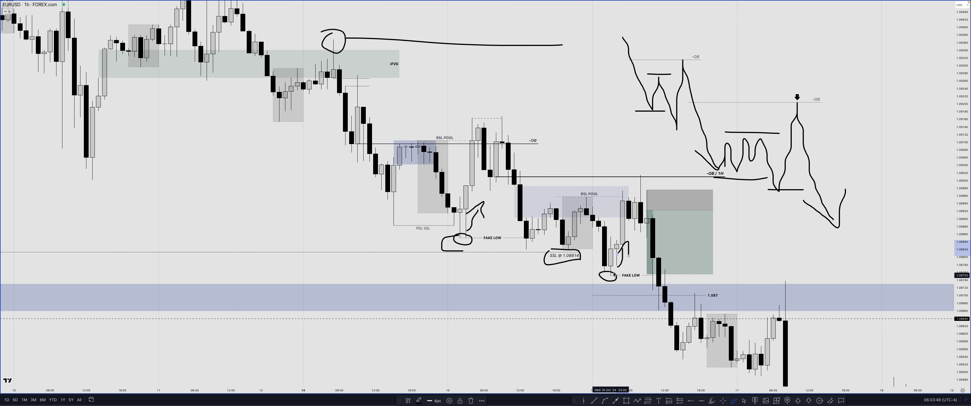
mouse_move(551, 297)
left_mouse_down()
mouse_move(556, 307)
mouse_move(580, 285)
mouse_move(628, 284)
left_mouse_up()
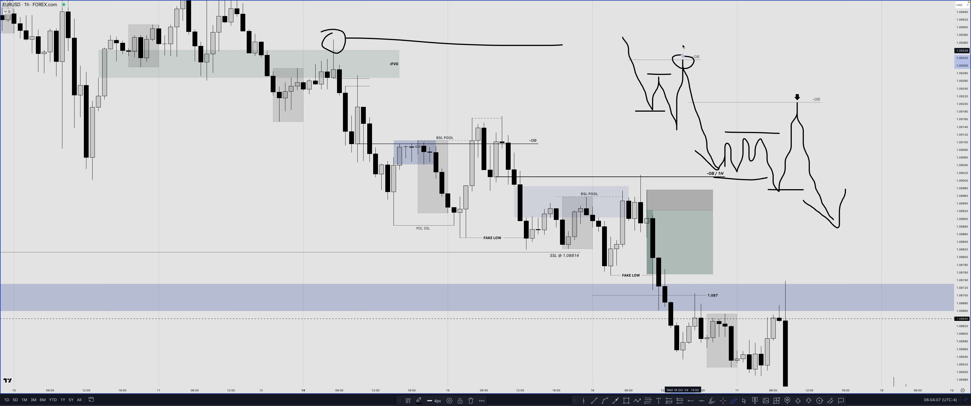
- Mark both -OB peaks in the schematic with downward arrows, circle the second peak, and handwrite E/T = V beside the first
left_click_drag(682, 26, 688, 41)
left_click_drag(797, 99, 797, 99)
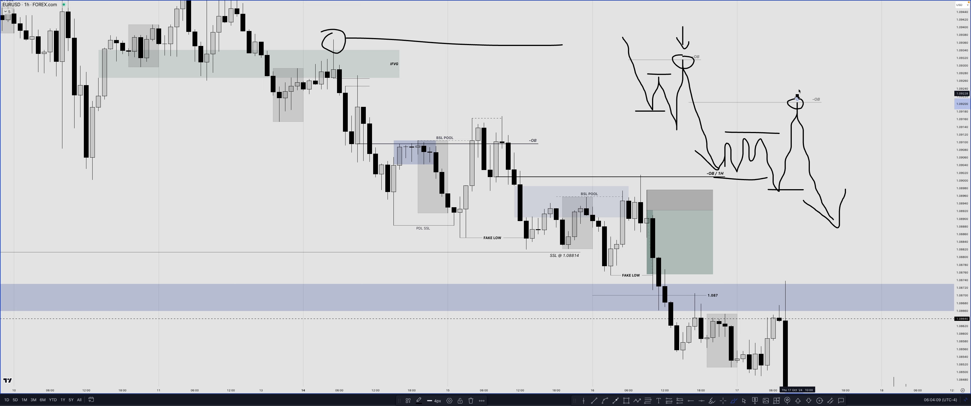
mouse_move(803, 61)
left_mouse_down()
mouse_move(800, 89)
mouse_move(809, 76)
left_mouse_up()
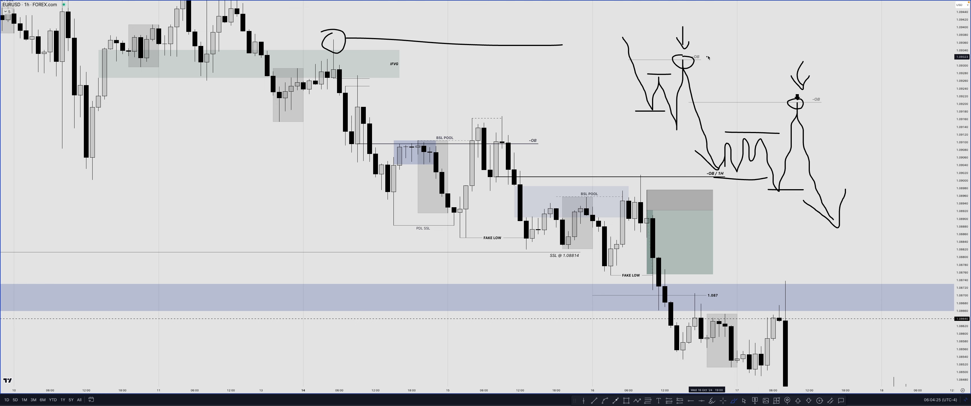
left_click_drag(707, 55, 754, 39)
mouse_move(744, 31)
left_mouse_down()
mouse_move(760, 30)
mouse_move(760, 50)
mouse_move(785, 27)
mouse_move(827, 40)
mouse_move(839, 19)
left_mouse_up()
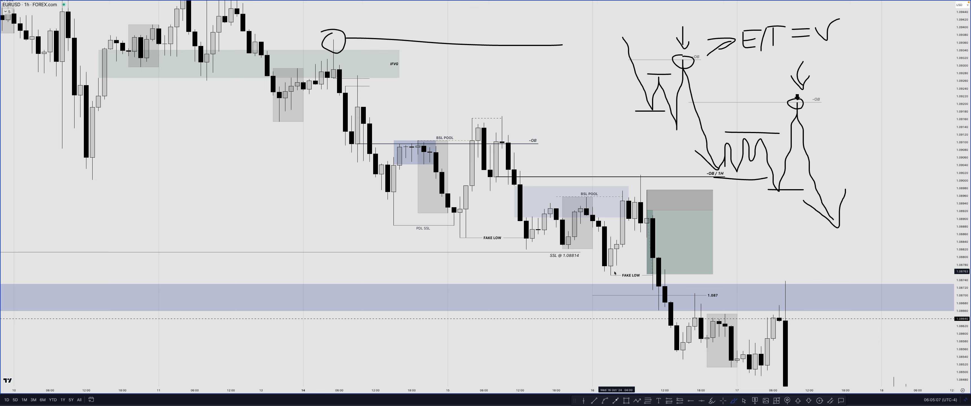
- Circle the lower FAKE LOW point, draw a short stroke where price breaks beneath it, and handwrite W below
mouse_move(615, 272)
left_mouse_down()
mouse_move(603, 278)
mouse_move(609, 270)
mouse_move(677, 282)
left_mouse_up()
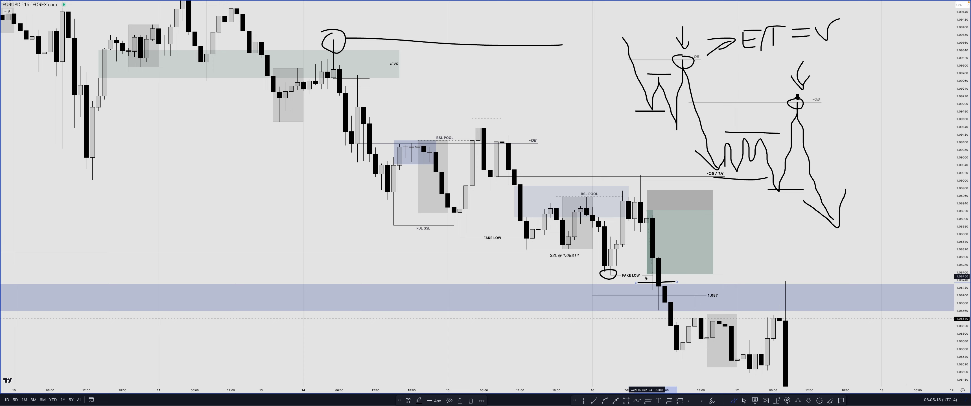
mouse_move(543, 294)
left_mouse_down()
mouse_move(547, 306)
mouse_move(562, 294)
left_mouse_up()
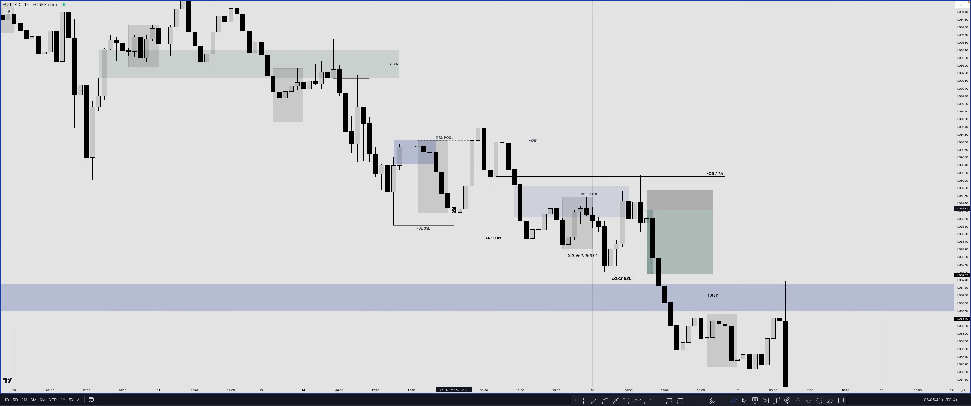
- Circle the high above the IFVG and the FAKE LOW, draw a horizontal stroke from each, and underline the first BSL POOL
mouse_move(332, 33)
left_mouse_down()
mouse_move(341, 37)
mouse_move(327, 33)
left_mouse_up()
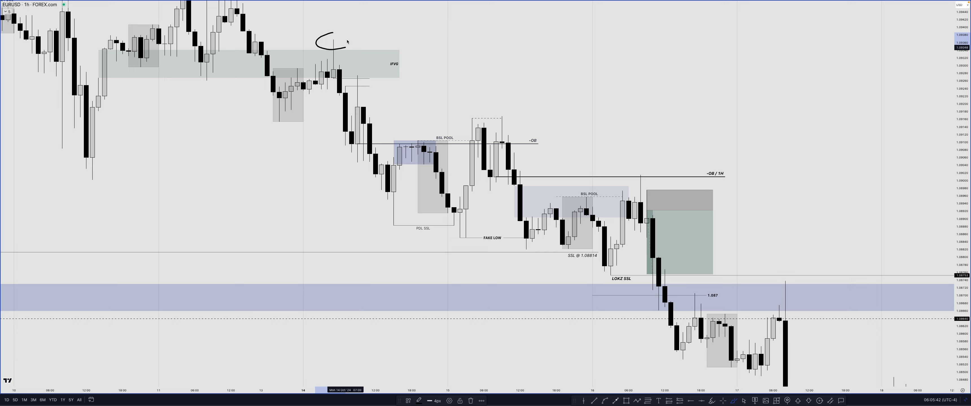
mouse_move(464, 228)
left_mouse_down()
mouse_move(449, 230)
mouse_move(466, 230)
left_mouse_up()
left_click_drag(346, 36, 574, 43)
left_click_drag(537, 235, 473, 238)
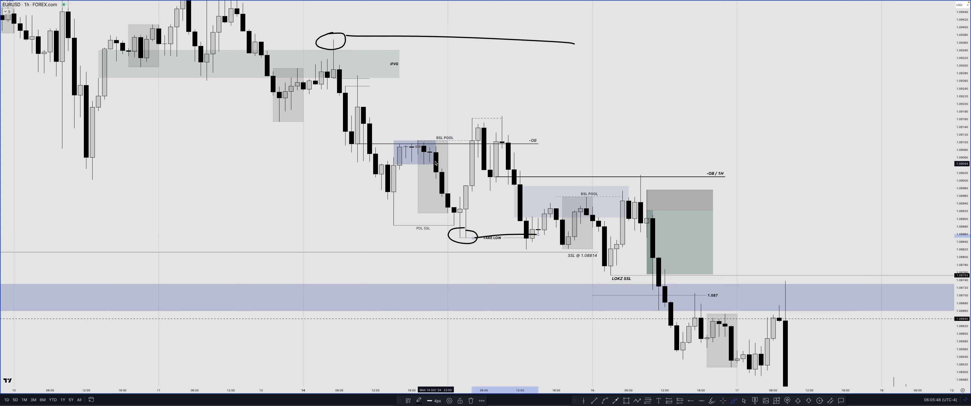
left_click_drag(389, 140, 459, 138)
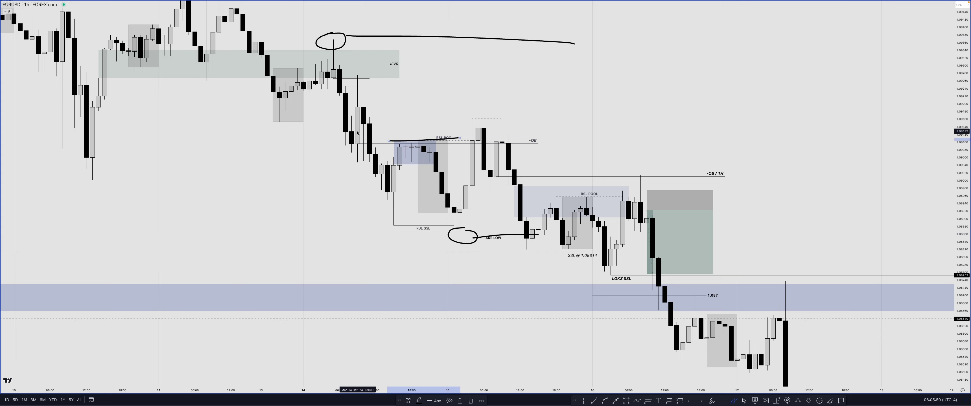
- Circle the high above the first -OB line with a downward arrow over it, and undo the latest marks
left_click_drag(494, 109, 508, 107)
left_click_drag(501, 77, 501, 96)
left_click_drag(495, 88, 508, 97)
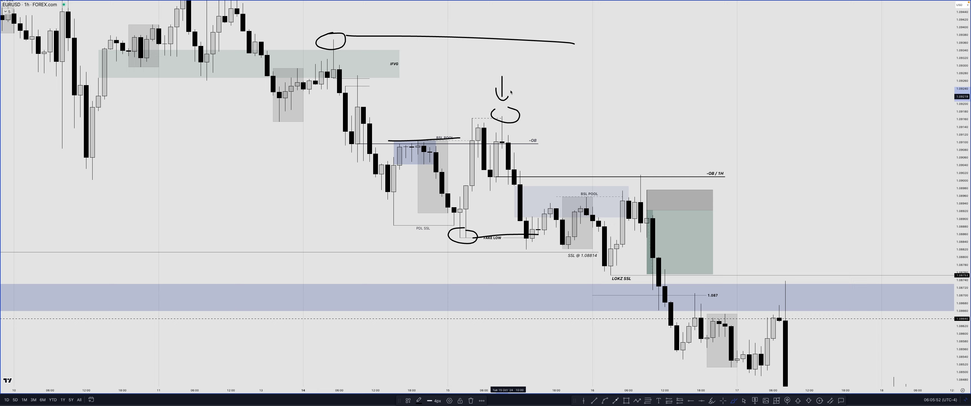
key("super+z")
key("super+z")
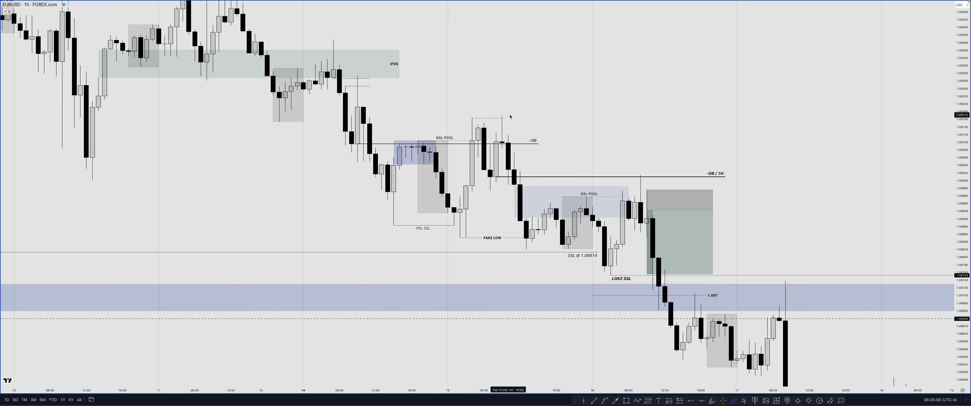
- Circle the high above the first -OB line and the LOKZ SSL low, and draw a long horizontal stroke from each
left_click_drag(506, 111, 502, 108)
mouse_move(607, 263)
left_mouse_down()
mouse_move(624, 274)
mouse_move(610, 263)
left_mouse_up()
left_click_drag(617, 272, 809, 266)
left_click_drag(515, 107, 785, 116)
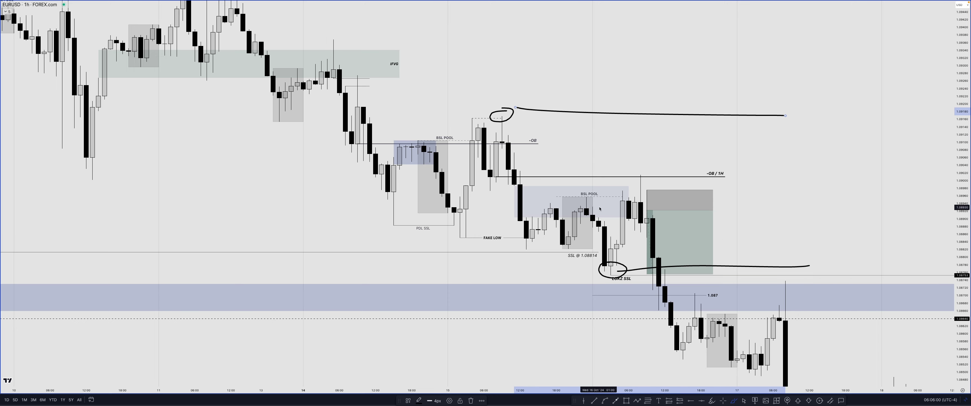
- Trace the rally from the LOKZ SSL low, underline the second BSL POOL, and circle the -OB / 1H label and the high reaching it
left_click_drag(610, 264, 640, 192)
left_click_drag(564, 199, 628, 196)
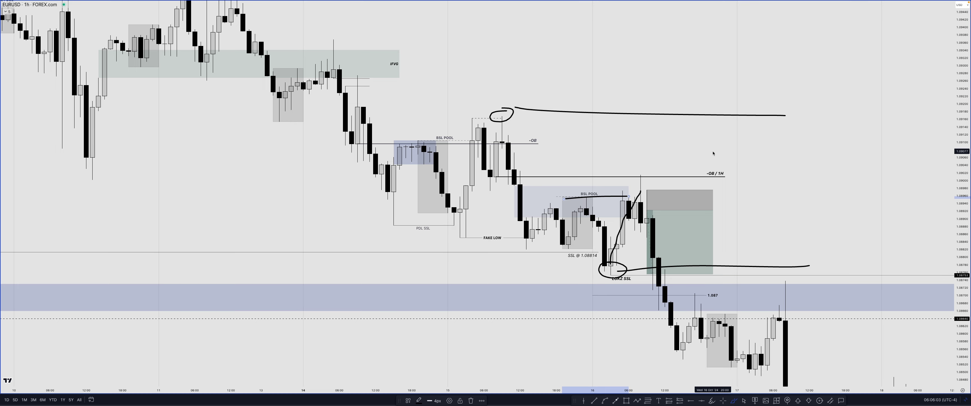
left_click_drag(716, 168, 718, 168)
mouse_move(639, 165)
left_mouse_down()
mouse_move(635, 172)
mouse_move(647, 166)
left_mouse_up()
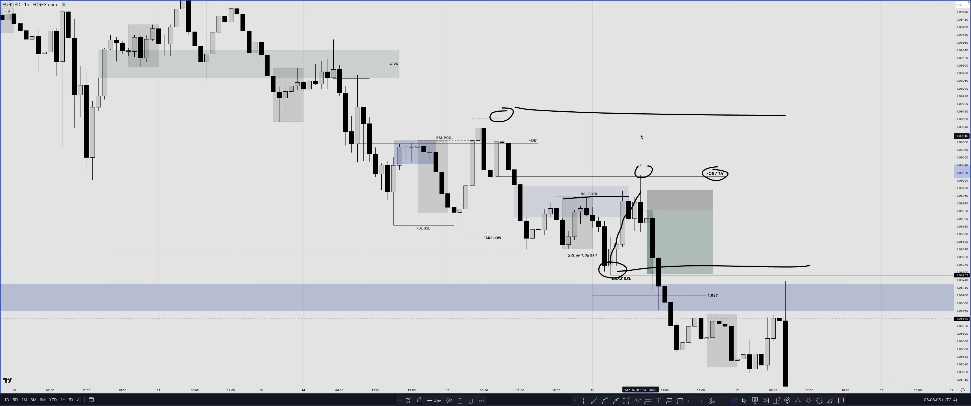
mouse_move(640, 136)
left_mouse_down()
mouse_move(640, 158)
mouse_move(647, 146)
left_mouse_up()
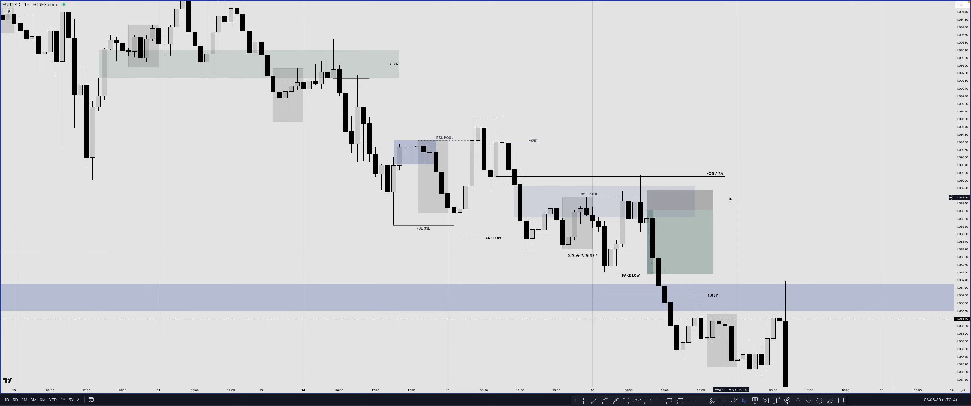
- Switch EURUSD to the 15-minute chart and place a 5-bar price and date range just below the LOKZ SSL @ 1.08753 line
left_click(730, 199, "alt")
left_click(893, 280, "alt")
mouse_move(960, 205)
left_mouse_down()
mouse_move(960, 270)
mouse_move(858, 234)
mouse_move(750, 234)
mouse_move(795, 230)
mouse_move(749, 222)
mouse_move(960, 214)
left_mouse_up()
left_click_drag(861, 183, 891, 190)
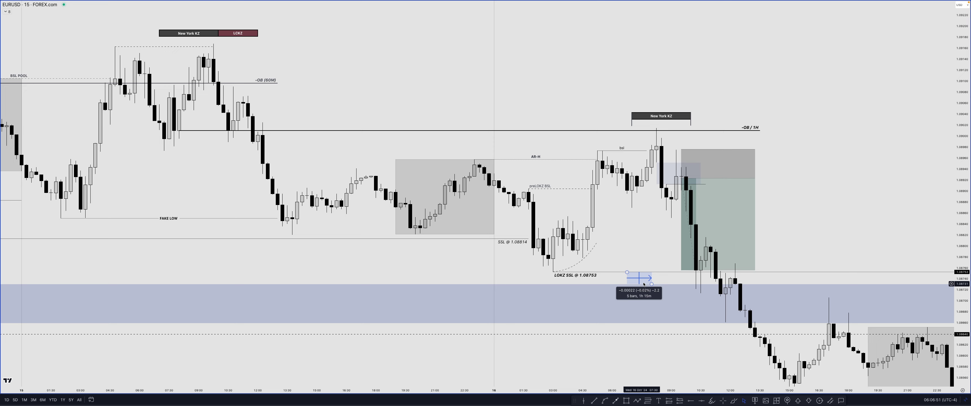
left_click(653, 286)
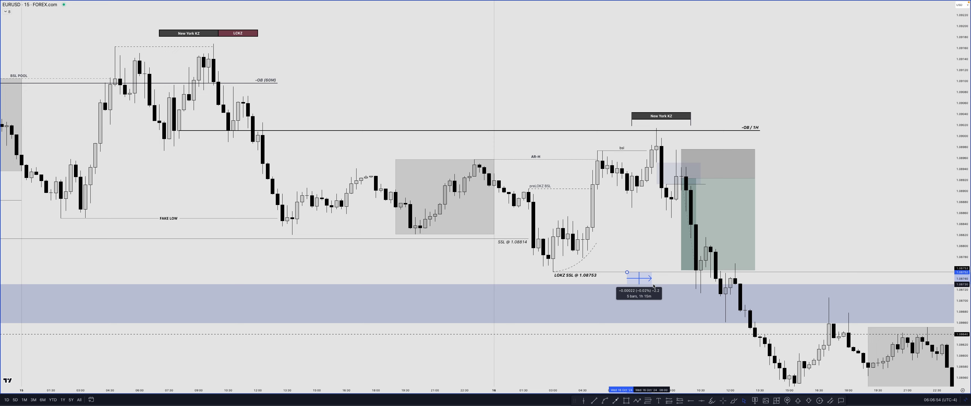
left_click(667, 279)
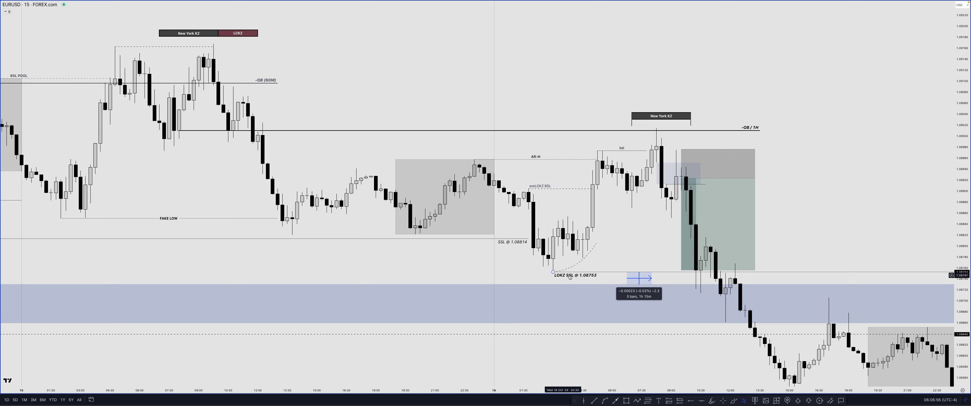
- Circle the LOKZ SSL @ 1.08753 low with a freehand brush stroke on the 15-minute chart
left_click(733, 401)
mouse_move(550, 265)
left_mouse_down()
mouse_move(540, 272)
mouse_move(564, 272)
left_mouse_up()
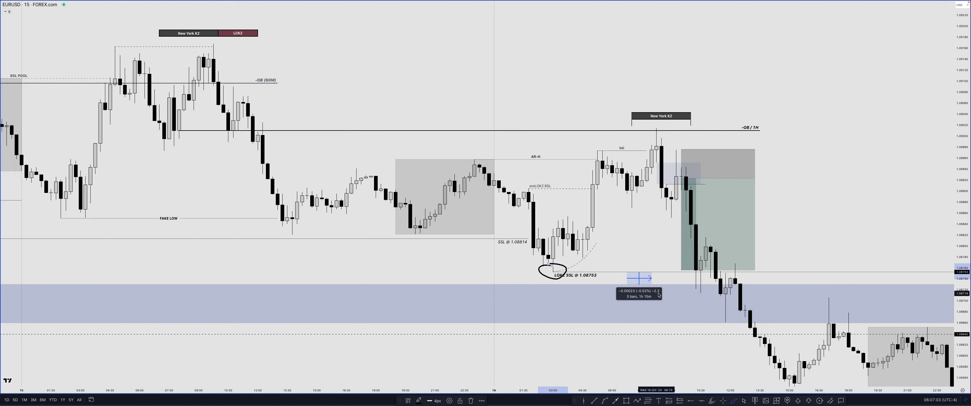
- Sketch an arrow and a zigzag below the circled LOKZ SSL low, and undo the brush strokes
left_click_drag(552, 272, 523, 270)
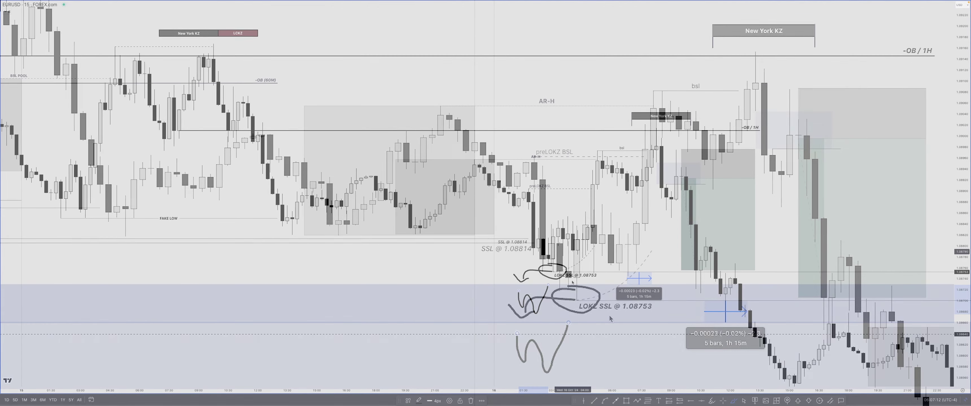
key("super+z")
key("super+z")
key("super+z")
key("super+z")
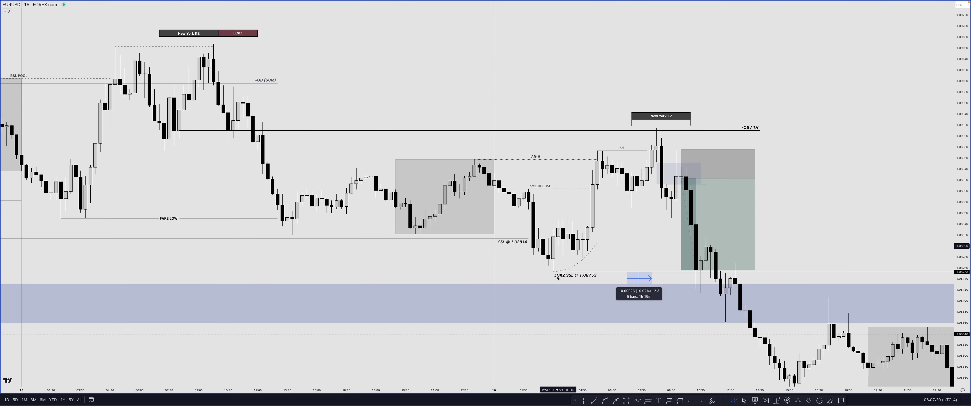
- Brush a zigzag under the candles following the LOKZ SSL low, and sketch an underlined zigzag below the grey range box
mouse_move(553, 272)
left_mouse_down()
mouse_move(553, 242)
mouse_move(569, 259)
left_mouse_up()
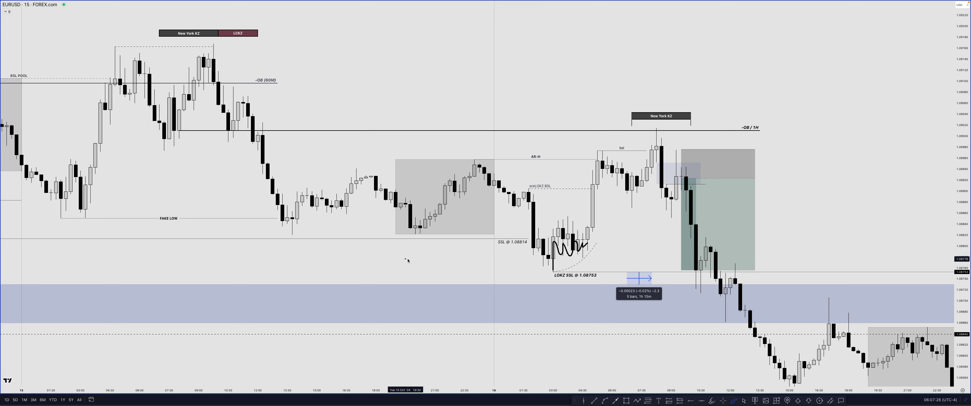
mouse_move(407, 259)
left_mouse_down()
mouse_move(418, 286)
mouse_move(446, 265)
left_mouse_up()
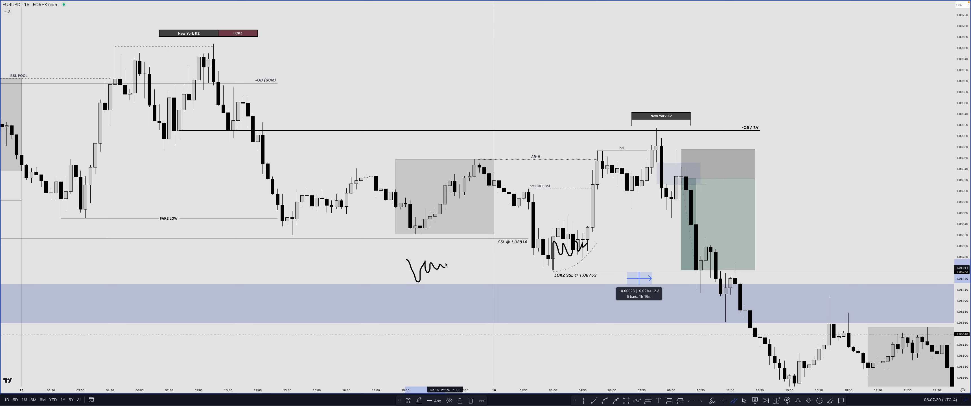
left_click_drag(411, 285, 454, 263)
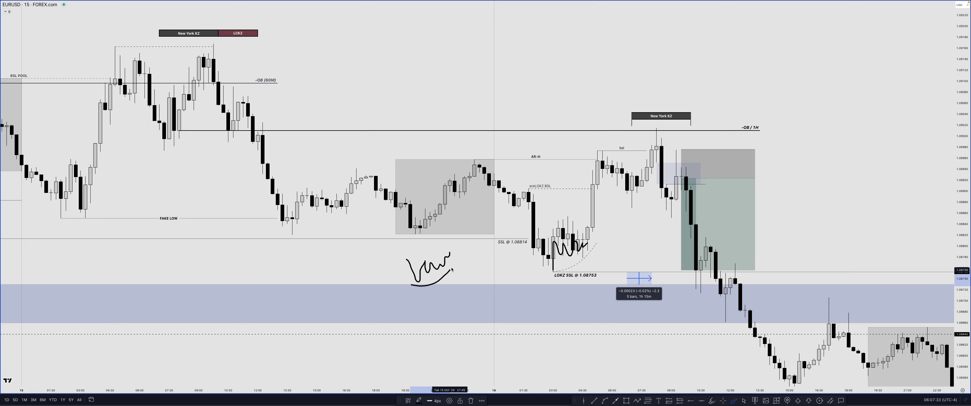
- Box the consolidation above the LOKZ SSL low with brush strokes, and handwrite H and L notes with arrows above the price action
mouse_move(532, 247)
left_mouse_down()
mouse_move(534, 274)
mouse_move(592, 266)
left_mouse_up()
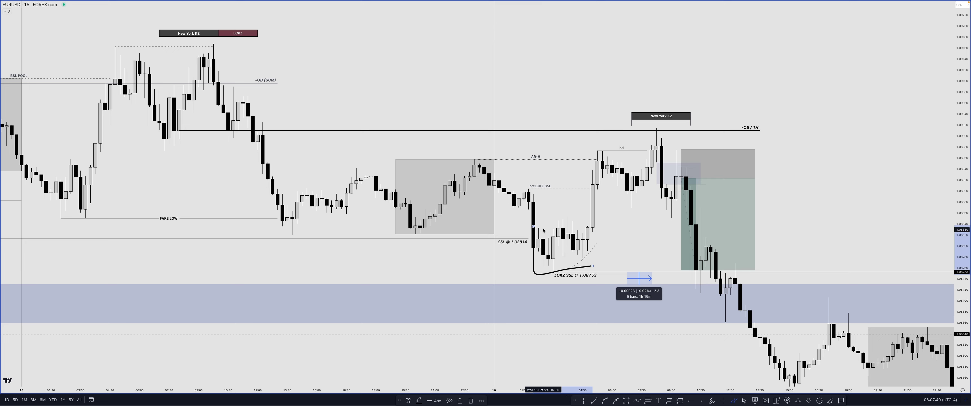
mouse_move(539, 228)
left_mouse_down()
mouse_move(587, 227)
mouse_move(592, 266)
left_mouse_up()
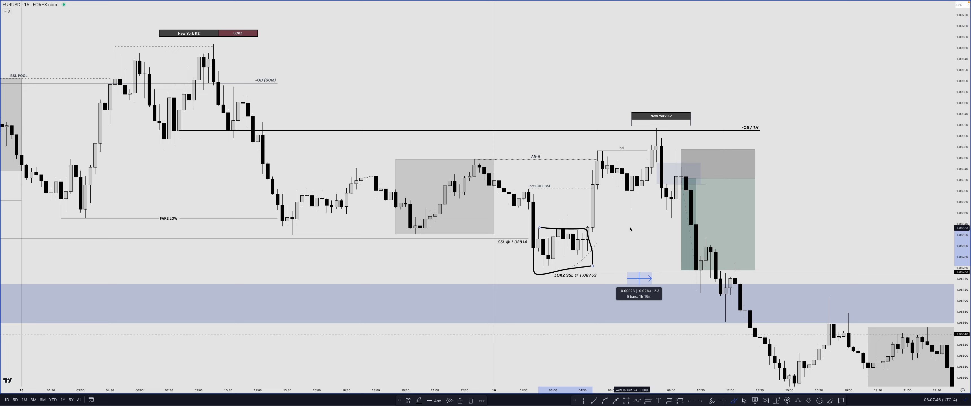
mouse_move(553, 27)
left_mouse_down()
mouse_move(552, 62)
mouse_move(583, 46)
mouse_move(583, 57)
left_mouse_up()
mouse_move(602, 25)
left_mouse_down()
mouse_move(607, 64)
mouse_move(617, 43)
left_mouse_up()
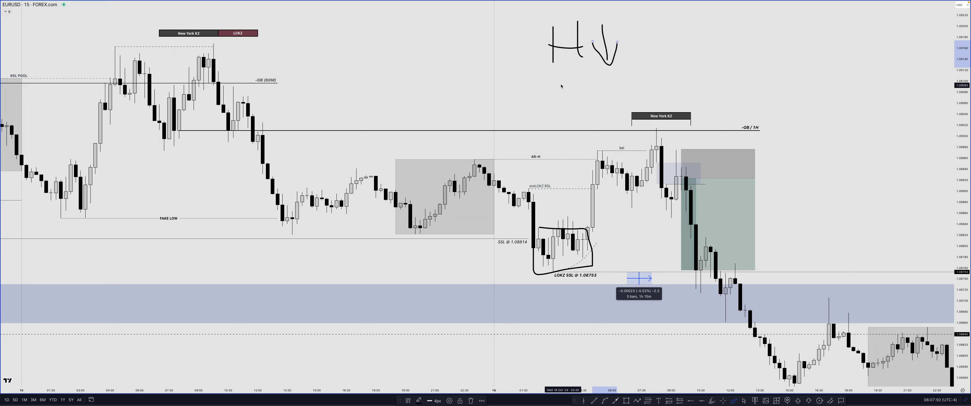
mouse_move(558, 76)
left_mouse_down()
mouse_move(563, 99)
mouse_move(651, 95)
mouse_move(642, 81)
mouse_move(677, 86)
left_mouse_up()
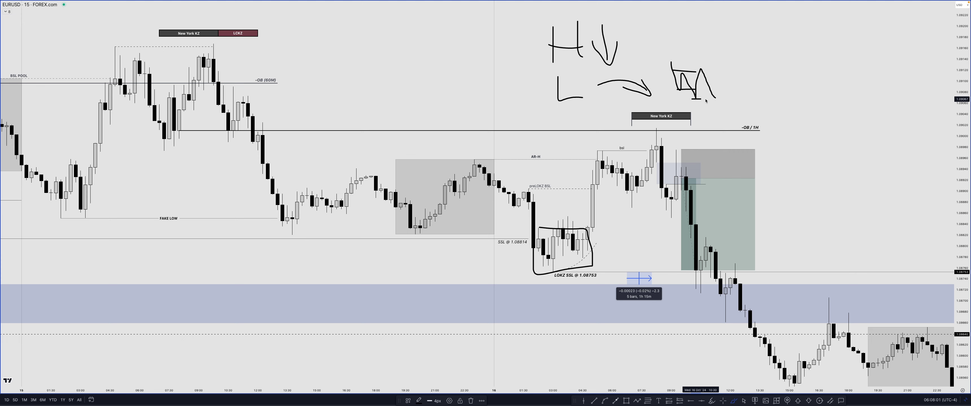
mouse_move(706, 107)
left_mouse_down()
mouse_move(725, 114)
mouse_move(720, 101)
left_mouse_up()
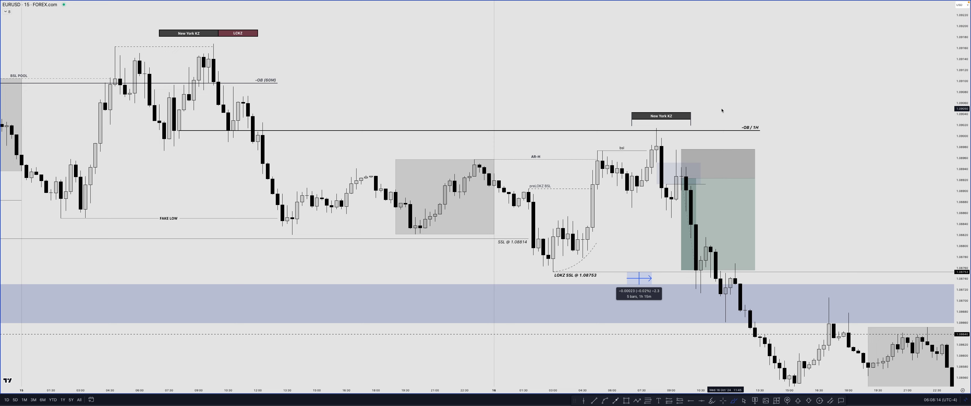
- Draw a downward arrow above the New York KZ label and a large zigzag over the sideways candles above the SSL @ 1.08814 line
mouse_move(661, 72)
left_mouse_down()
mouse_move(662, 109)
mouse_move(671, 92)
left_mouse_up()
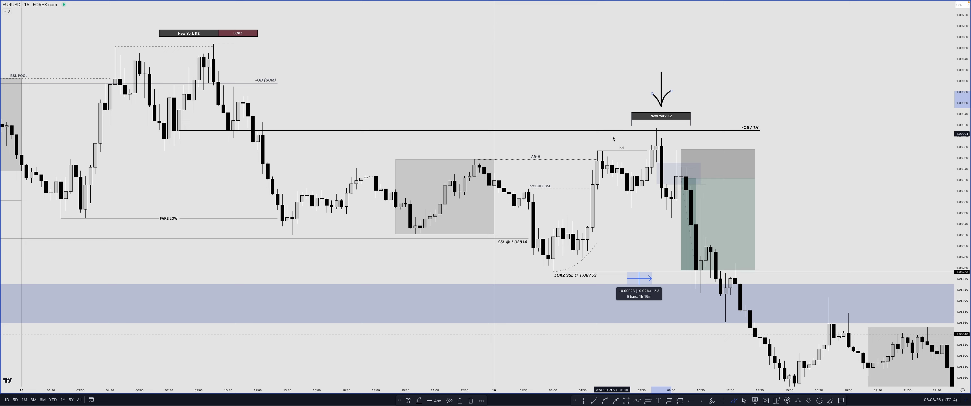
left_click(501, 120)
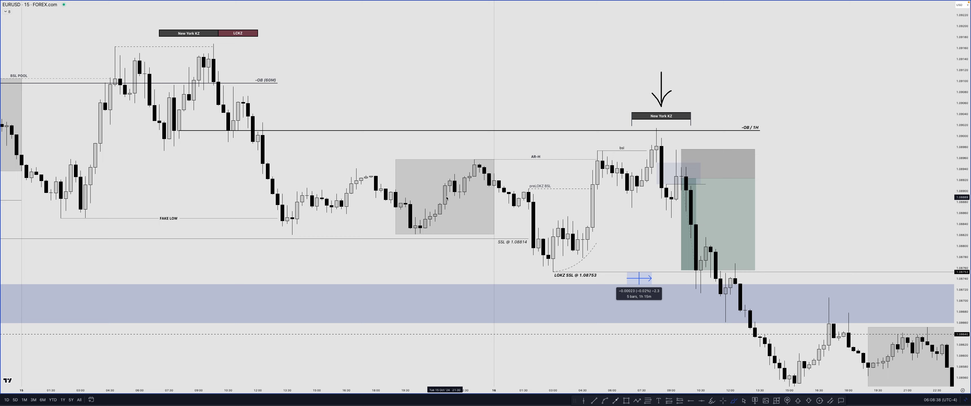
mouse_move(282, 225)
left_mouse_down()
mouse_move(307, 181)
mouse_move(351, 164)
mouse_move(426, 231)
mouse_move(469, 163)
mouse_move(475, 202)
left_mouse_up()
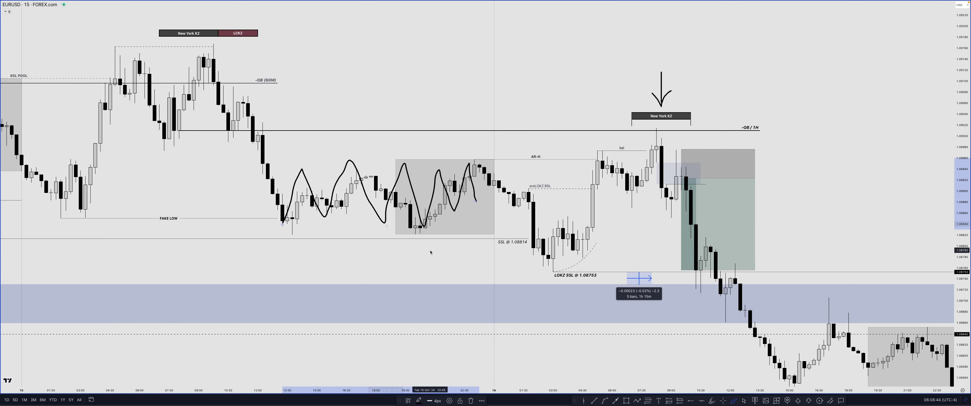
- Format the SSL @ 1.08814 trend line label with font size 20 and bold text
double_click(506, 244)
left_click(494, 184)
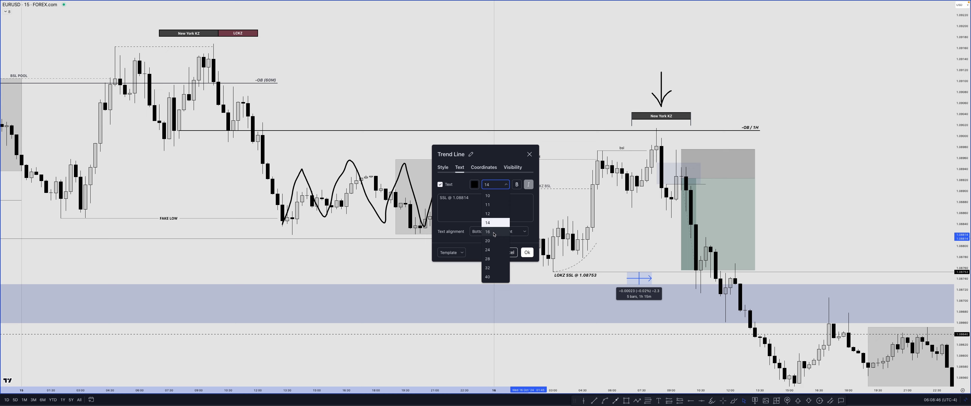
left_click(491, 241)
left_click(517, 184)
left_click(527, 253)
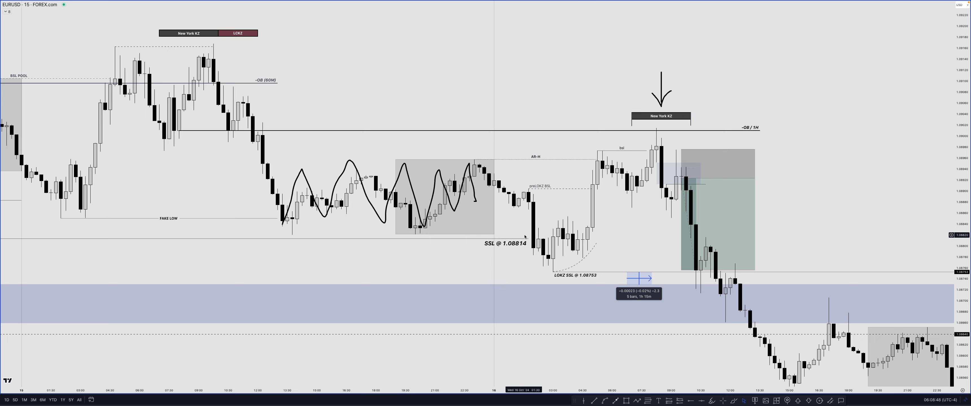
- Trace the decline from the end of the grey range box to the LOKZ SSL low with the brush, and clear the freehand strokes
left_click(734, 400)
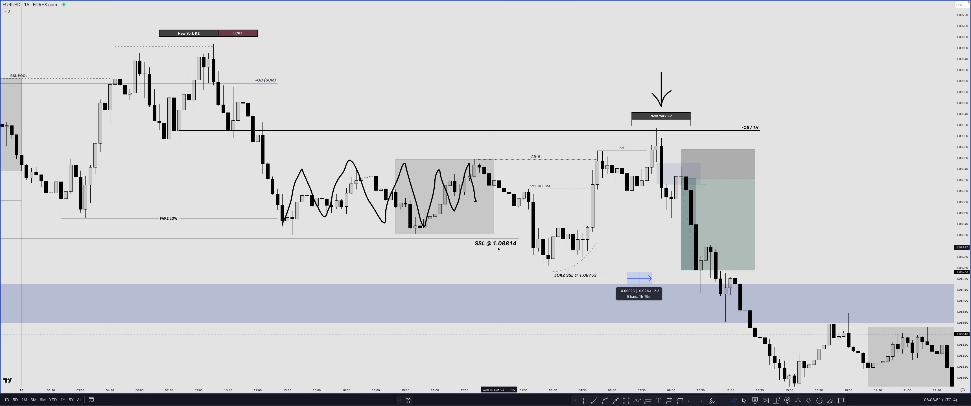
mouse_move(494, 178)
left_mouse_down()
mouse_move(519, 209)
mouse_move(528, 198)
mouse_move(552, 264)
left_mouse_up()
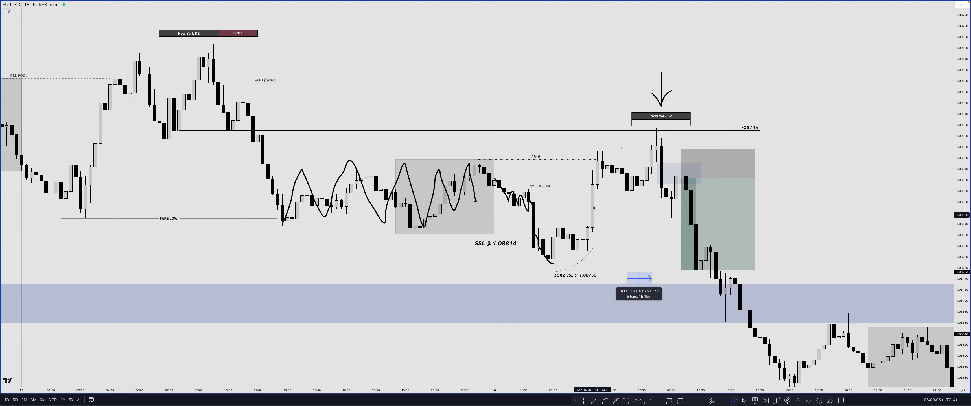
left_click_drag(298, 152, 563, 148)
key("Delete")
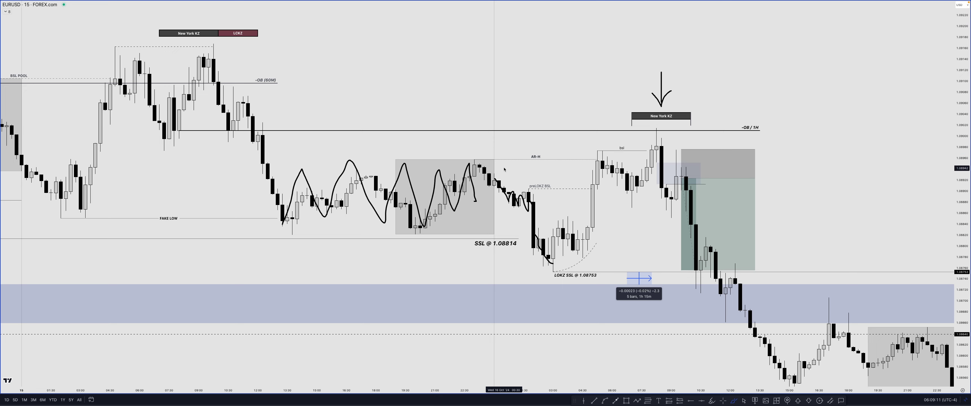
left_click_drag(322, 157, 533, 154)
mouse_move(237, 38)
left_mouse_down()
mouse_move(205, 53)
mouse_move(740, 36)
left_mouse_up()
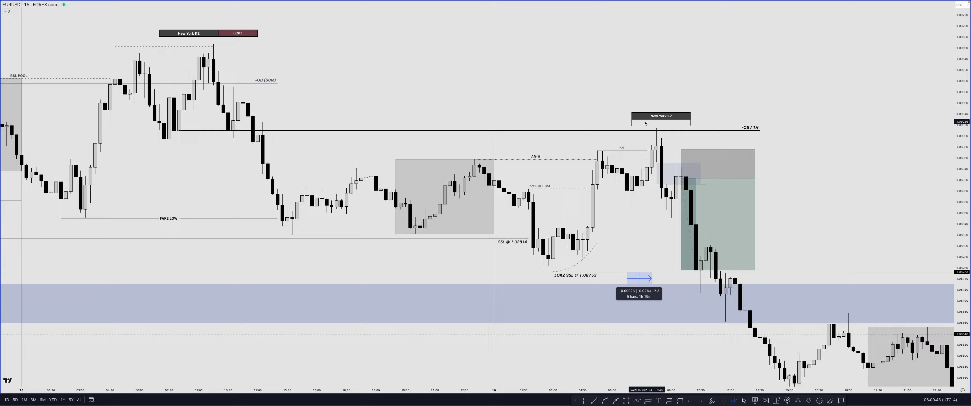
- Underline the New York KZ label and circle the high that reaches the -OB / 1H line with brush strokes
left_click(661, 123)
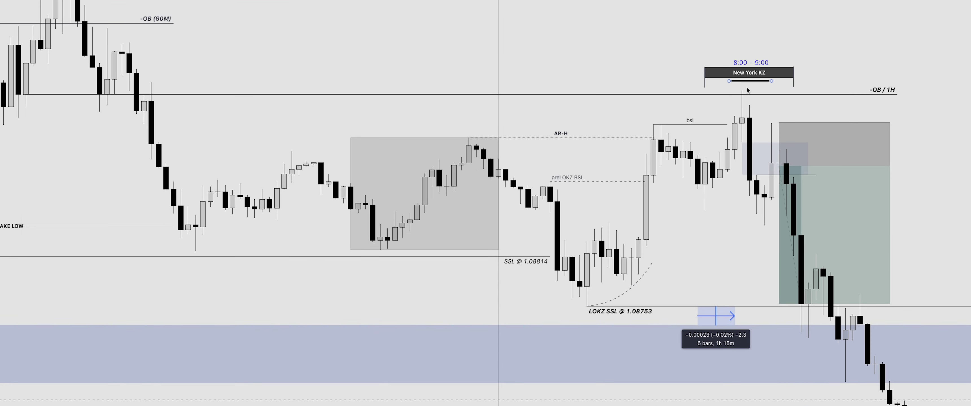
left_click_drag(749, 91, 740, 90)
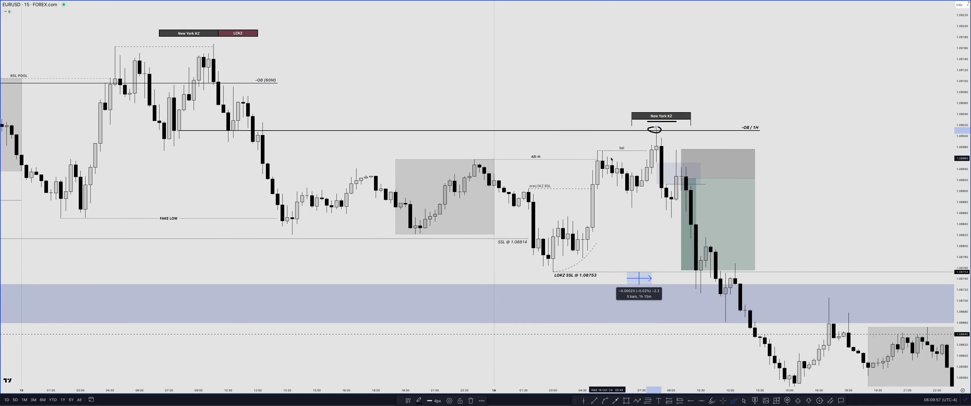
mouse_move(289, 220)
left_mouse_down()
mouse_move(349, 236)
mouse_move(435, 185)
left_mouse_up()
left_click_drag(445, 209, 482, 215)
left_click_drag(357, 162, 538, 162)
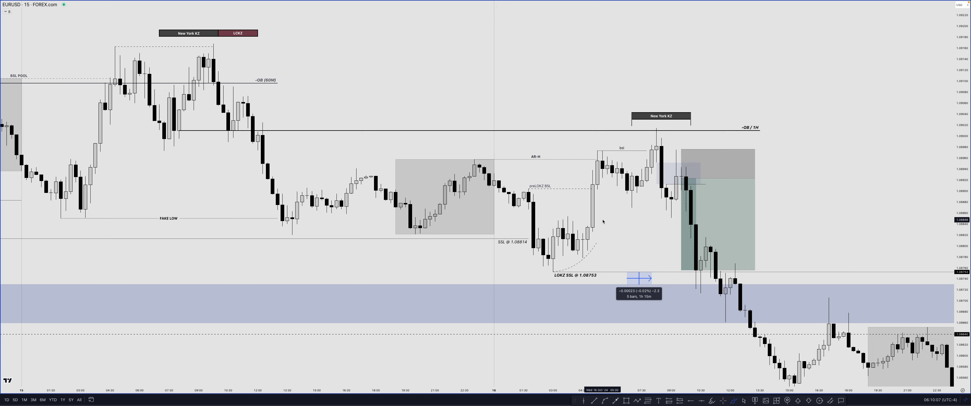
- Brush an arrow down to the -OB / 1H label, and draw a vertical dashed trend line from below the New York high to the LOKZ SSL line
mouse_move(754, 91)
left_mouse_down()
mouse_move(755, 120)
mouse_move(764, 111)
left_mouse_up()
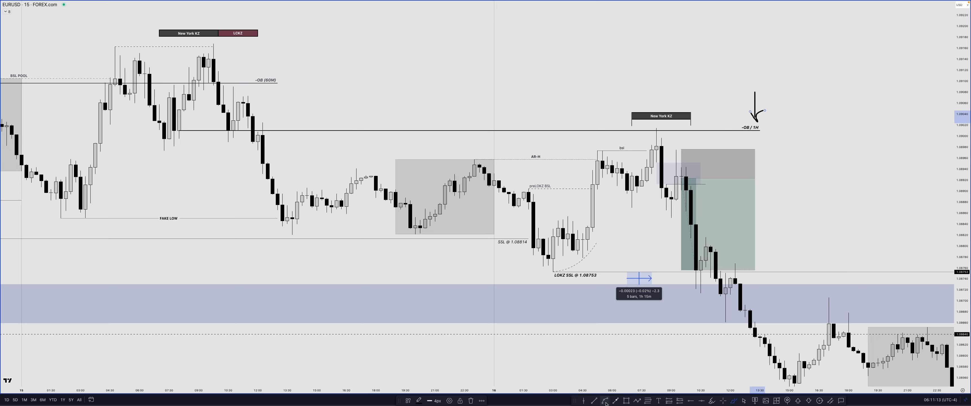
left_click(594, 402)
left_click(656, 163)
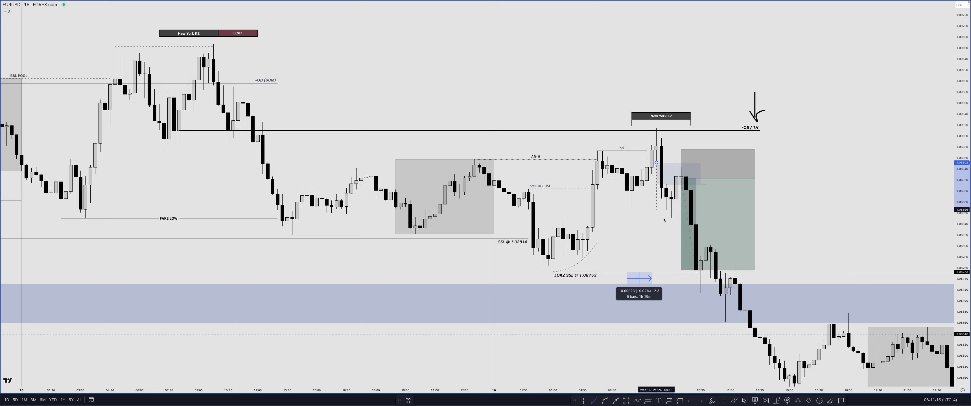
left_click(656, 269)
left_click(669, 254)
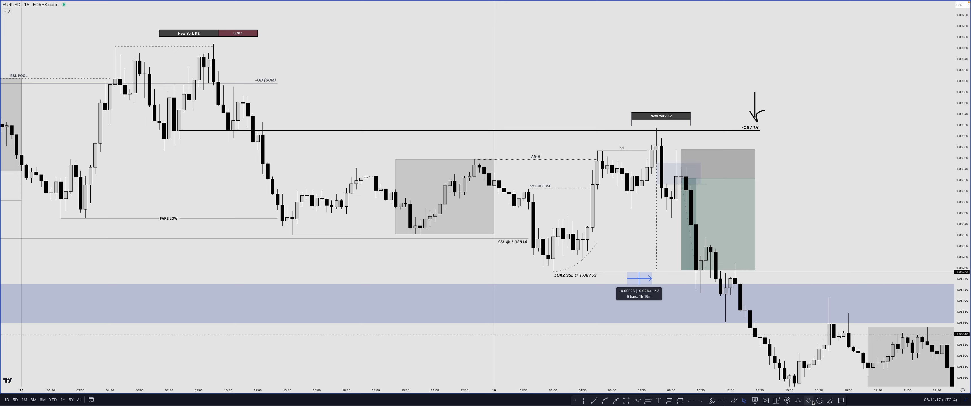
- Place a small circle shape on the New York KZ high at the -OB / 1H line
left_click(658, 130)
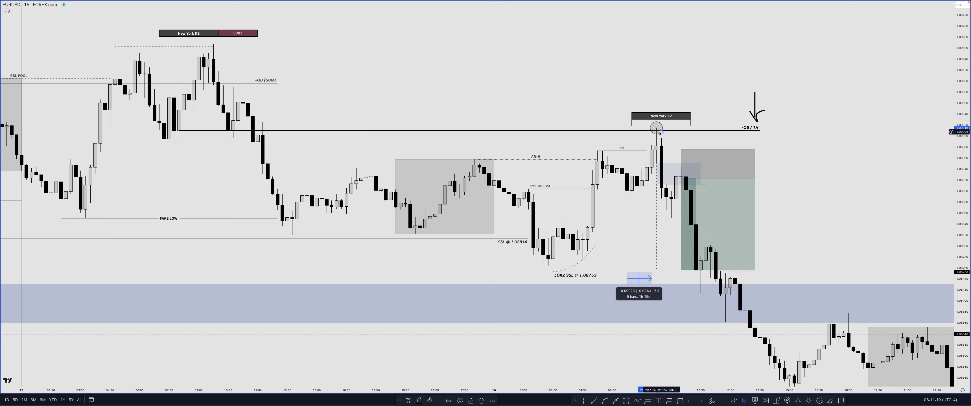
left_click(662, 137)
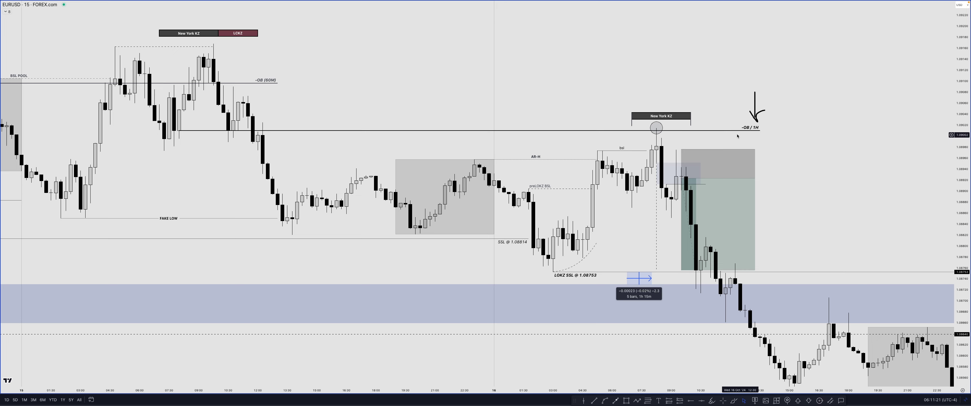
- Sketch a long flat box, a descending arrow, and a zigzag capped by a horizontal line in the empty area above the New York KZ
left_click(733, 401)
left_click_drag(735, 24, 828, 23)
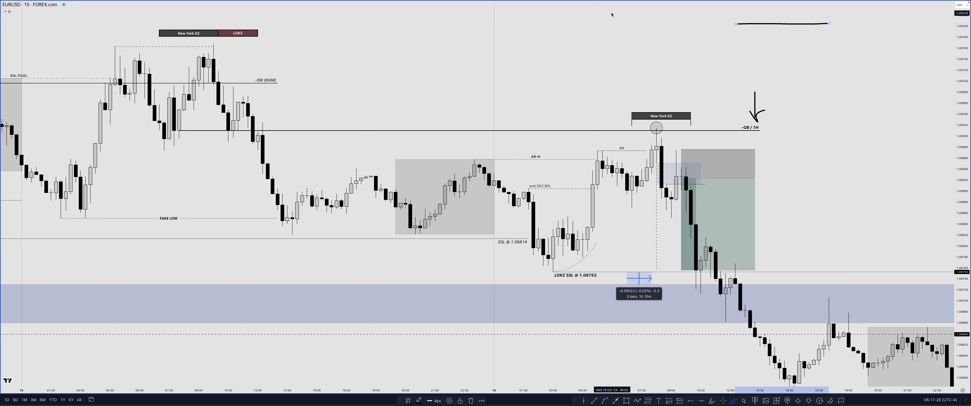
left_click_drag(574, 10, 631, 38)
mouse_move(598, 30)
left_mouse_down()
mouse_move(617, 36)
mouse_move(627, 26)
left_mouse_up()
mouse_move(680, 43)
left_mouse_down()
mouse_move(697, 33)
mouse_move(711, 41)
mouse_move(828, 22)
left_mouse_up()
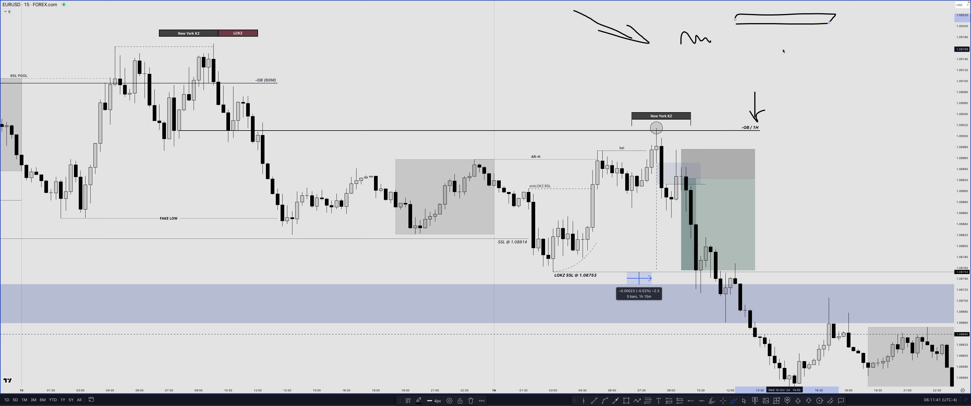
left_click_drag(667, 32, 705, 33)
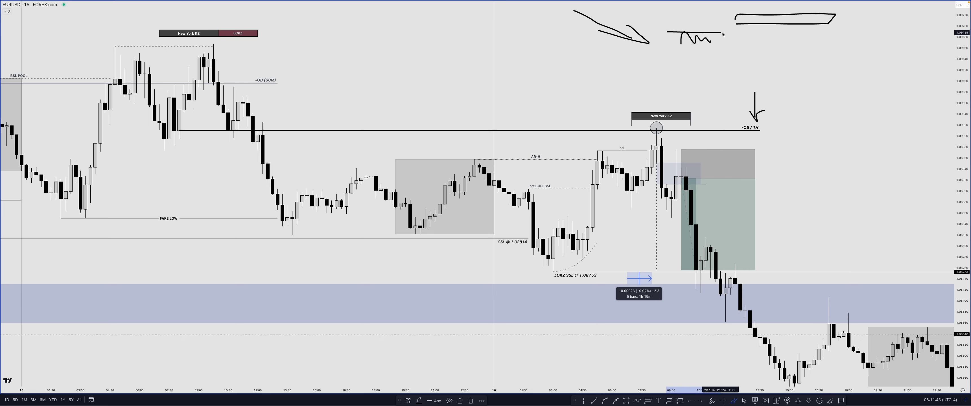
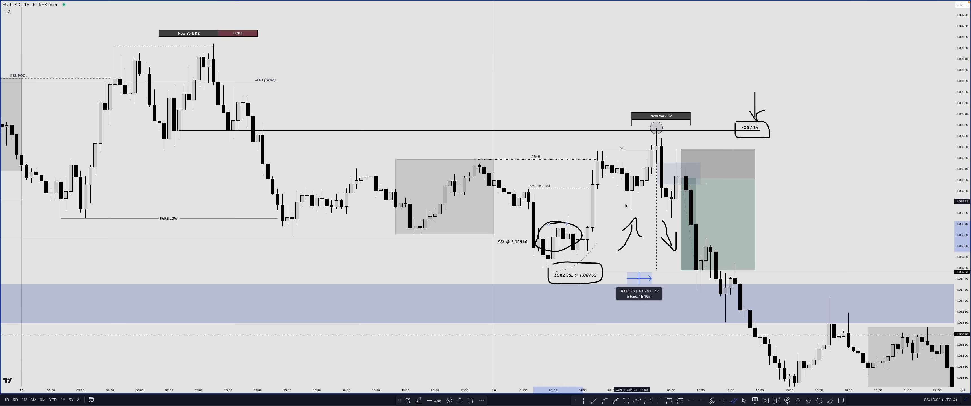
- Brush a circle and line at the pullback low, a box with an extending line on the small blue zone, and an arrow down to New York KZ
mouse_move(631, 203)
left_mouse_down()
mouse_move(635, 214)
mouse_move(633, 203)
left_mouse_up()
left_click_drag(638, 209, 661, 209)
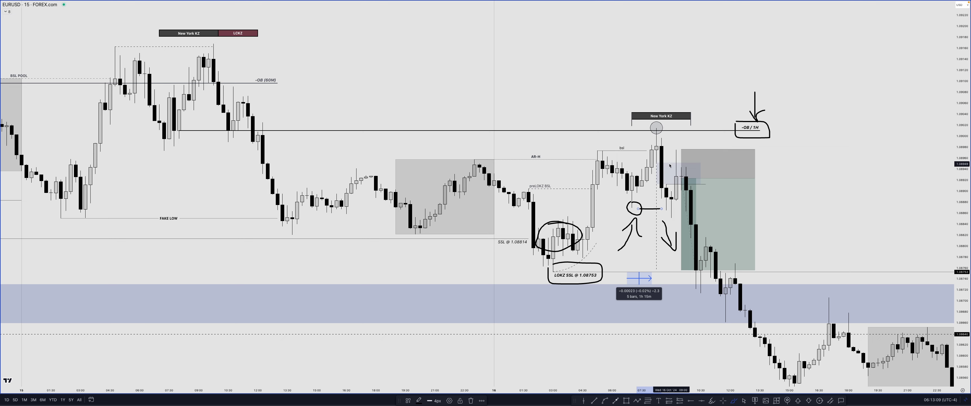
mouse_move(673, 165)
left_mouse_down()
mouse_move(667, 175)
mouse_move(695, 182)
mouse_move(697, 165)
left_mouse_up()
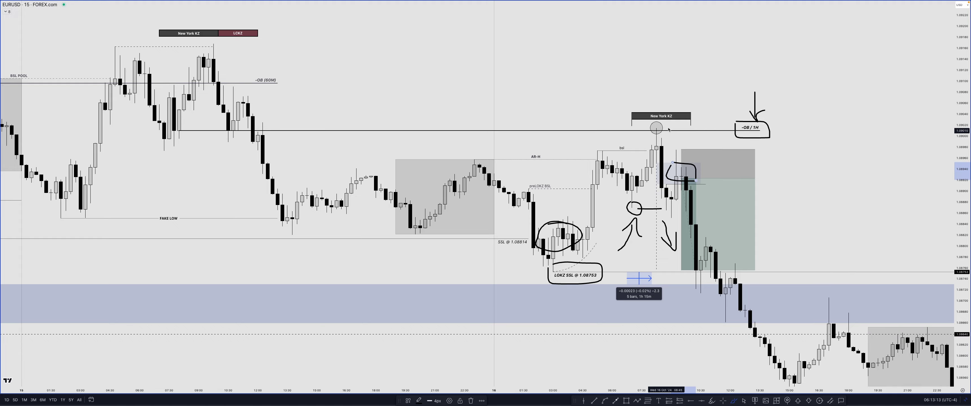
left_click_drag(661, 77, 666, 100)
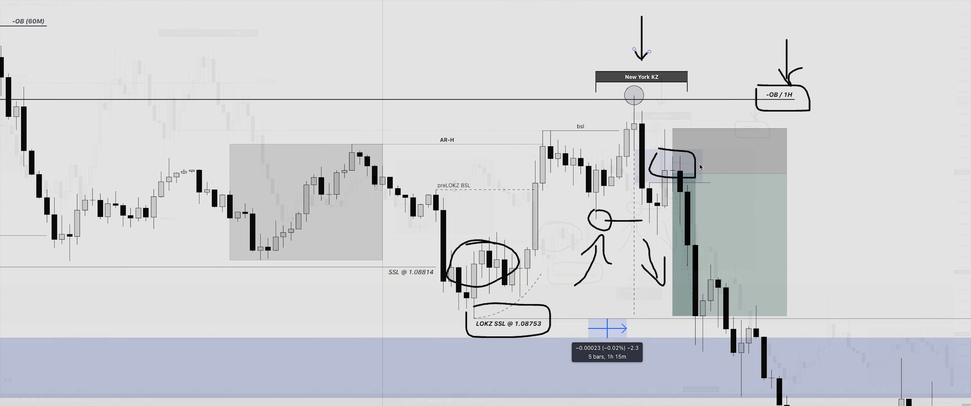
left_click_drag(701, 171, 736, 169)
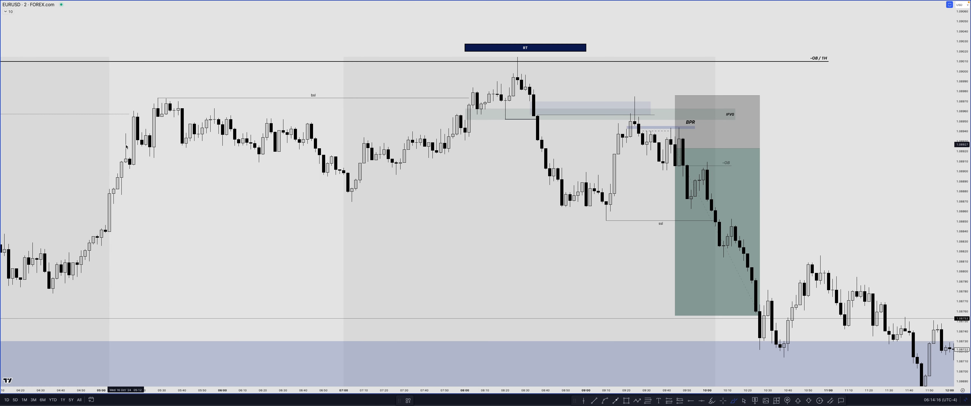
- On the 2-minute chart, brush a zigzag over the 05:00–07:00 consolidation and a double-headed arrow between vertical strokes above it
mouse_move(127, 150)
left_mouse_down()
mouse_move(141, 112)
mouse_move(190, 147)
mouse_move(335, 168)
left_mouse_up()
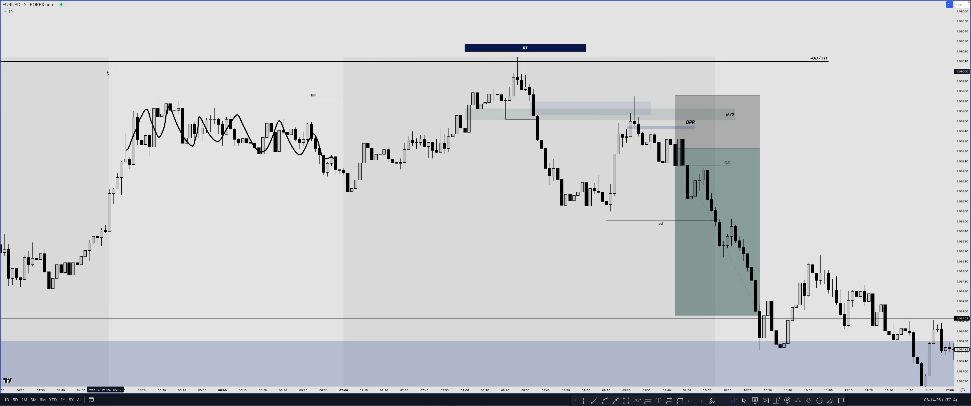
mouse_move(109, 70)
left_mouse_down()
mouse_move(108, 106)
mouse_move(195, 83)
mouse_move(320, 79)
left_mouse_up()
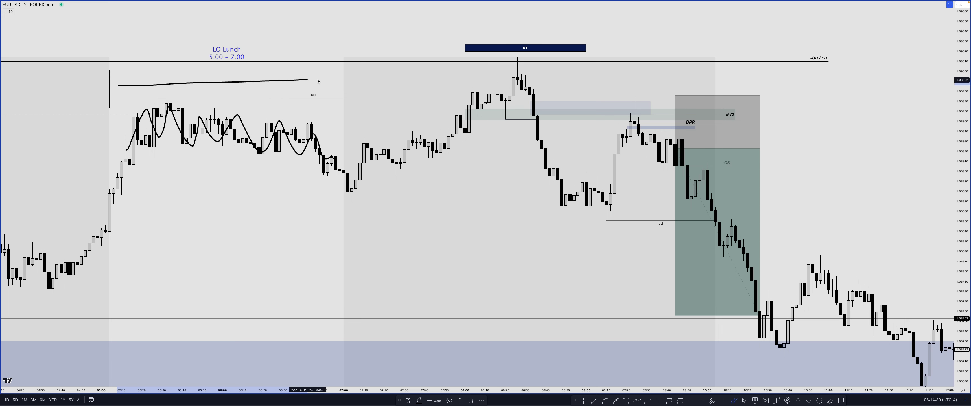
left_click_drag(123, 82, 141, 88)
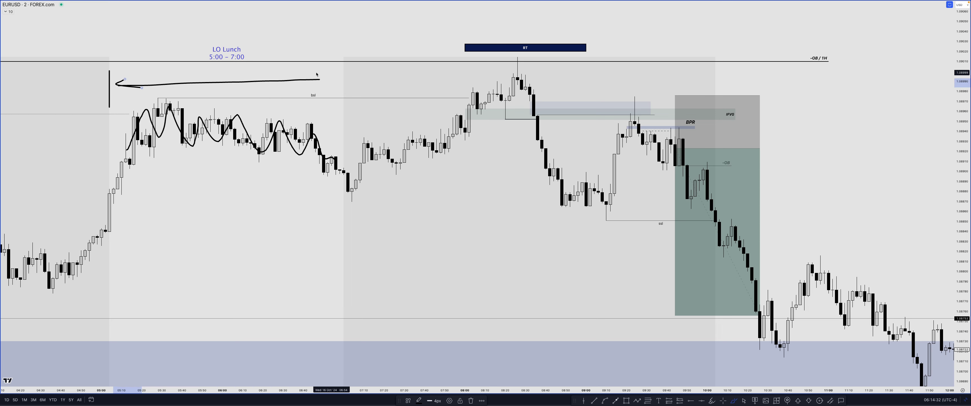
left_click_drag(309, 73, 307, 84)
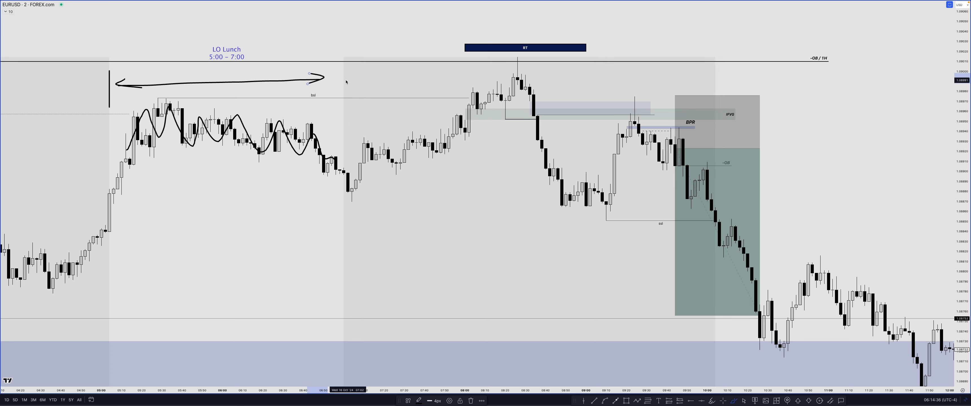
left_click_drag(343, 101, 343, 102)
left_click(364, 83)
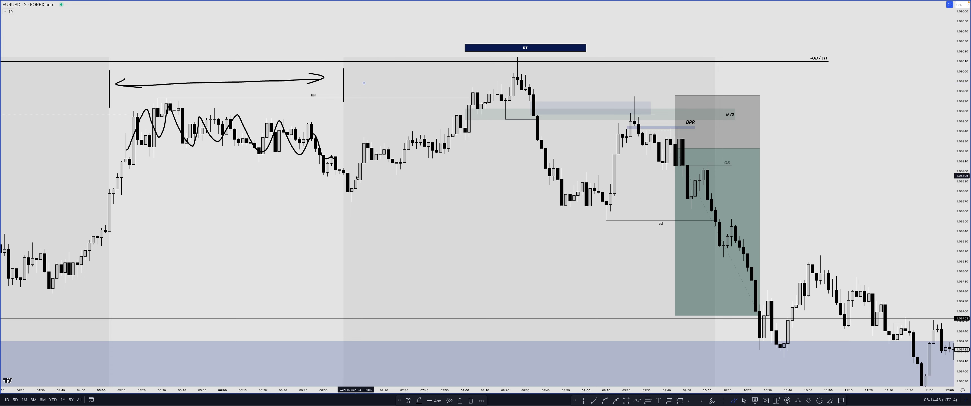
- Underline the first higher low after 07:00 with two brush strokes and circle the bsl label
left_click_drag(357, 177, 415, 175)
left_click_drag(361, 165, 404, 164)
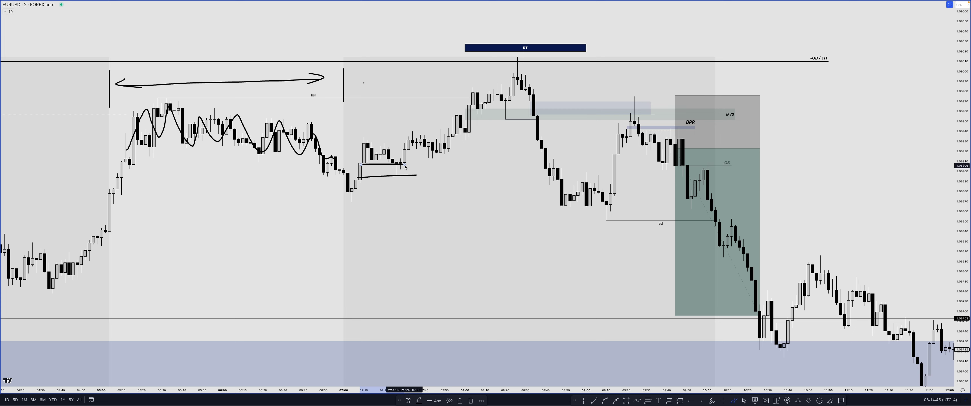
left_click_drag(314, 87, 308, 88)
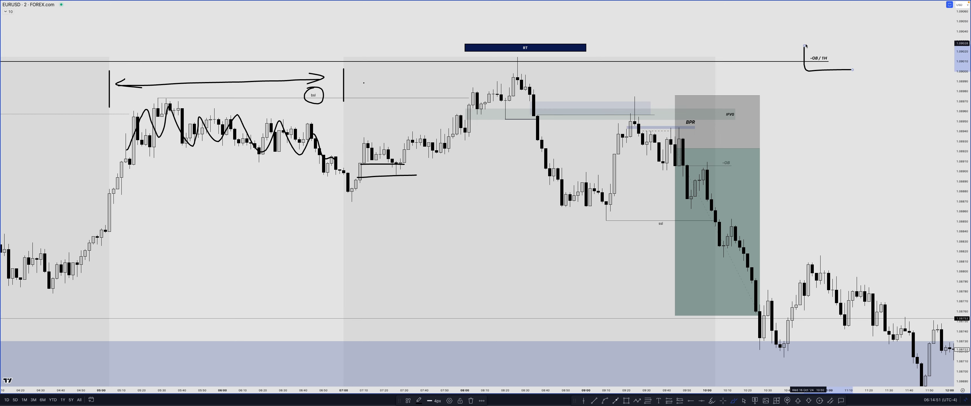
- Box the -OB / 1H label with an arrow down to it, and circle the high beneath RT with a long descending arrow
mouse_move(851, 69)
left_mouse_down()
mouse_move(848, 44)
mouse_move(853, 68)
left_mouse_up()
mouse_move(828, 9)
left_mouse_down()
mouse_move(826, 38)
mouse_move(844, 22)
left_mouse_up()
mouse_move(513, 57)
left_mouse_down()
mouse_move(748, 75)
mouse_move(914, 242)
left_mouse_up()
left_click_drag(864, 212, 920, 220)
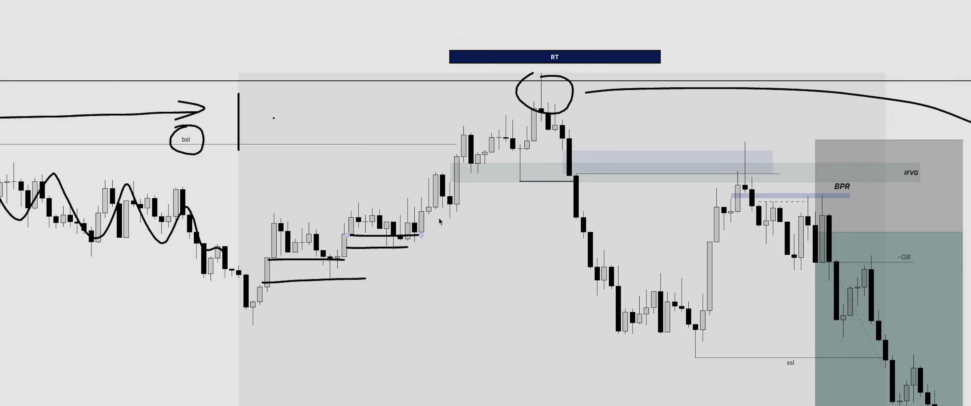
- Underline the next higher lows leading up to the RT high and brush a rising curved arrow beneath them
left_click_drag(389, 298, 457, 241)
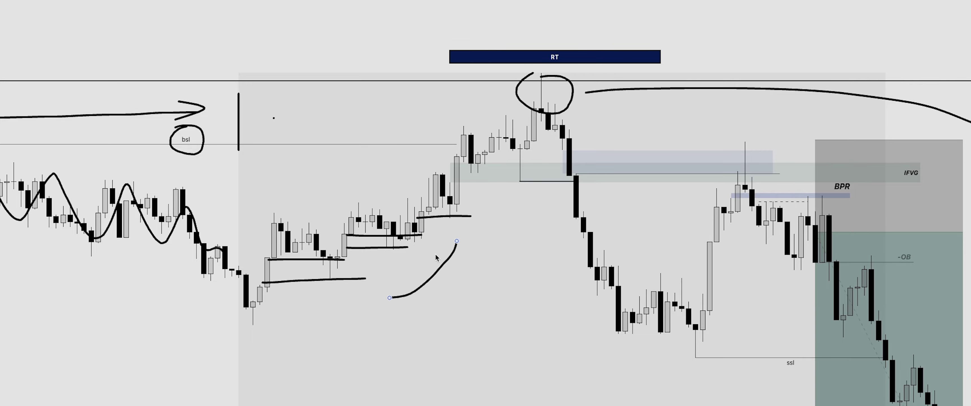
left_click_drag(469, 272, 470, 270)
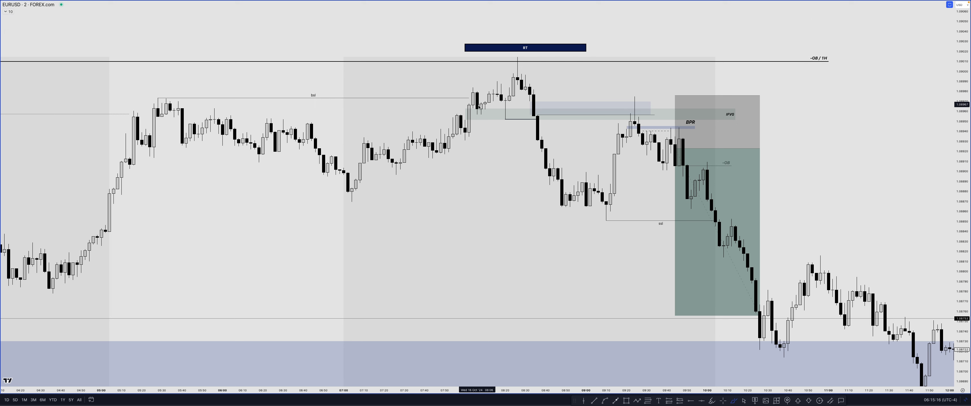
- Circle the bsl label, brush an arrow down to RT, and mark the short-term low beneath the high with a circle and line
mouse_move(311, 86)
left_mouse_down()
mouse_move(303, 98)
mouse_move(310, 91)
left_mouse_up()
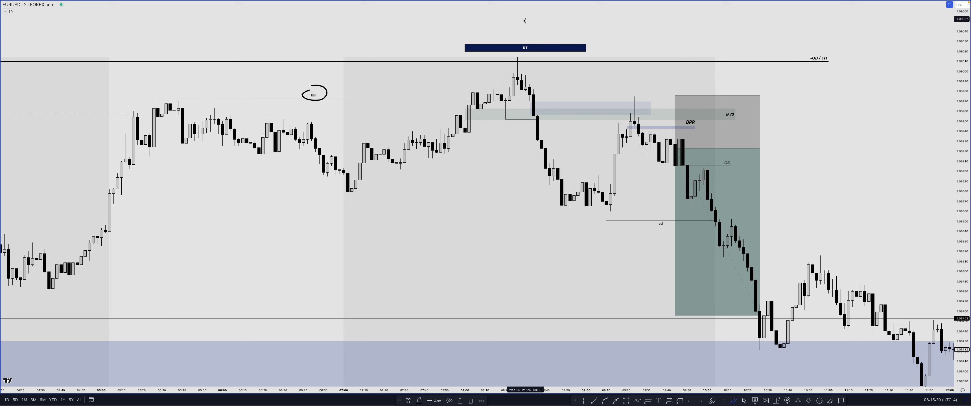
mouse_move(518, 29)
left_mouse_down()
mouse_move(526, 39)
mouse_move(533, 29)
left_mouse_up()
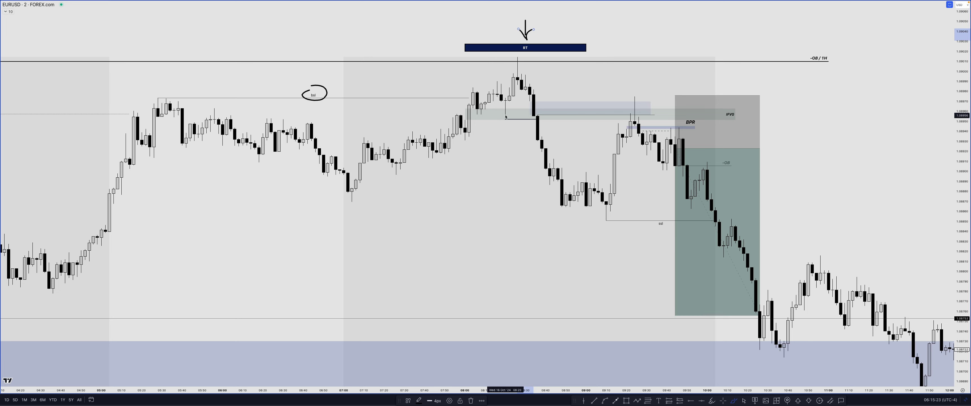
left_click_drag(507, 116, 538, 121)
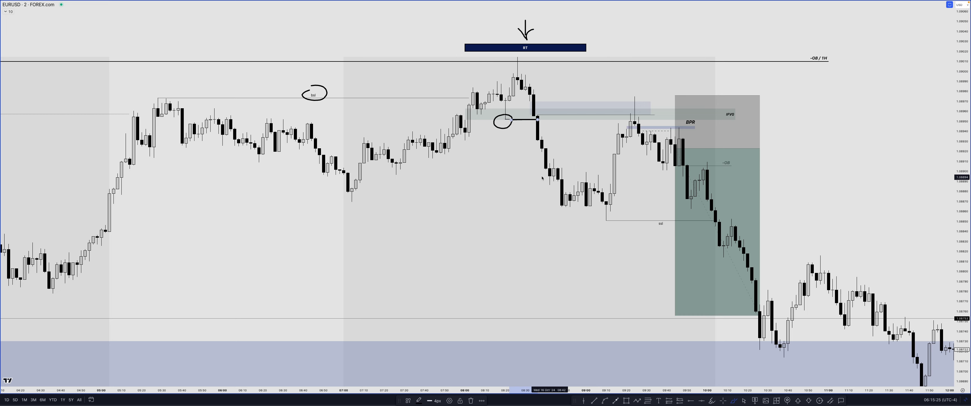
- Circle the low just after 07:00, extend a line to where price reaches it, and label the two low lines 15 and 2
mouse_move(351, 192)
left_mouse_down()
mouse_move(368, 208)
mouse_move(550, 199)
left_mouse_up()
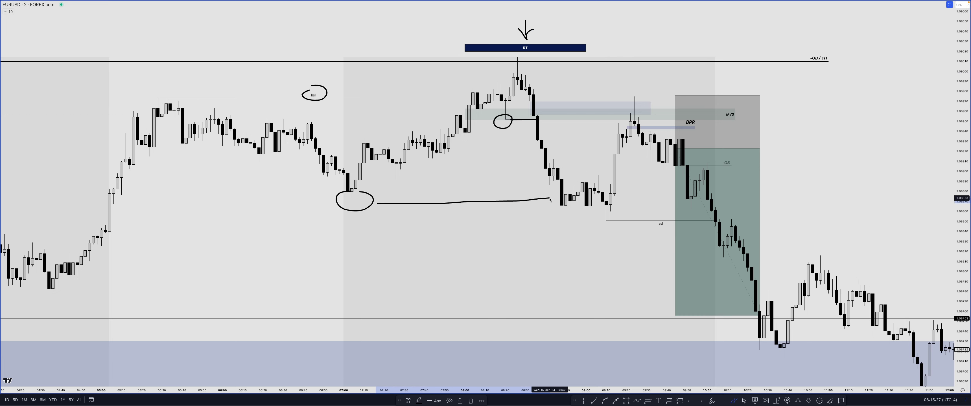
mouse_move(445, 218)
left_mouse_down()
mouse_move(452, 209)
mouse_move(457, 226)
left_mouse_up()
mouse_move(463, 209)
left_mouse_down()
mouse_move(489, 211)
mouse_move(473, 224)
left_mouse_up()
left_click_drag(445, 218, 461, 222)
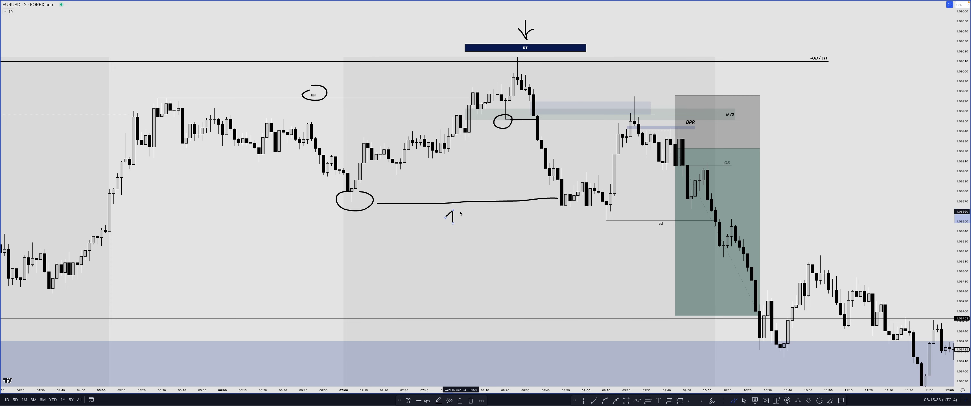
left_click_drag(458, 210, 469, 210)
left_click_drag(515, 124, 525, 135)
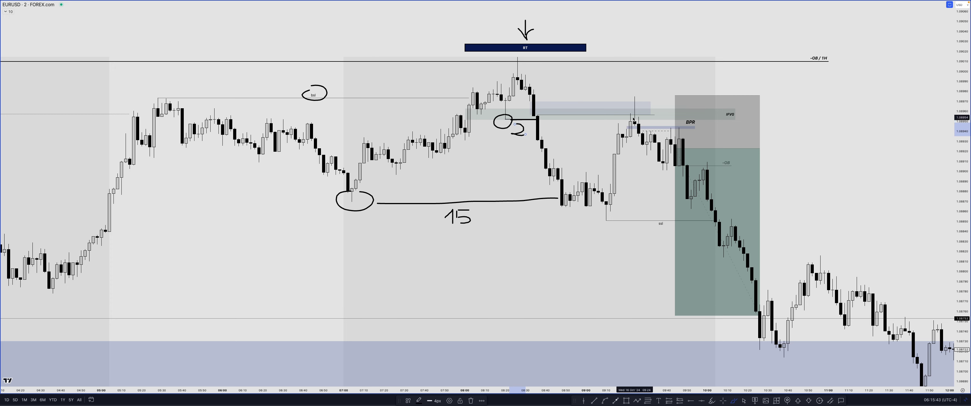
- Sketch a zigzag with a tall middle peak in the empty area beyond the trade box, and undo all brush strokes on the chart
mouse_move(828, 170)
left_mouse_down()
mouse_move(858, 146)
mouse_move(885, 184)
mouse_move(908, 134)
left_mouse_up()
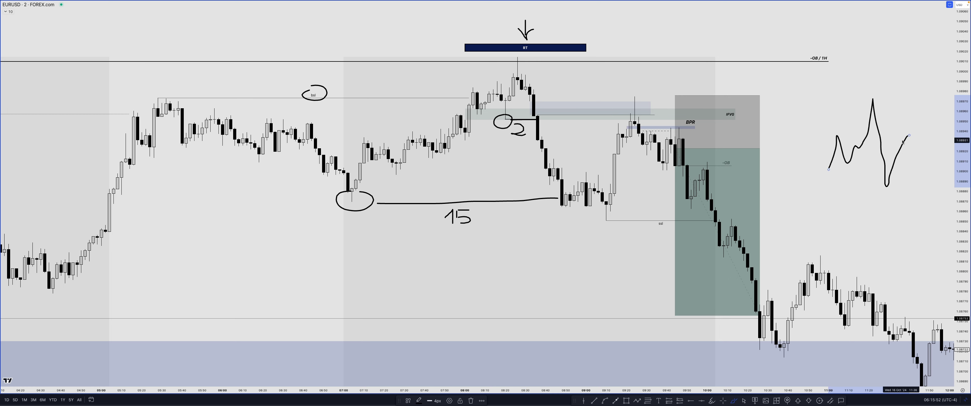
key("Delete")
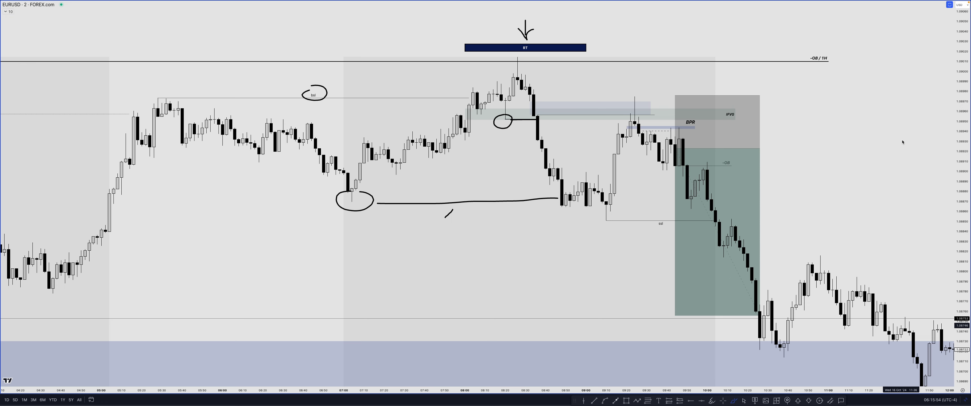
key("super+z")
key("super+z")
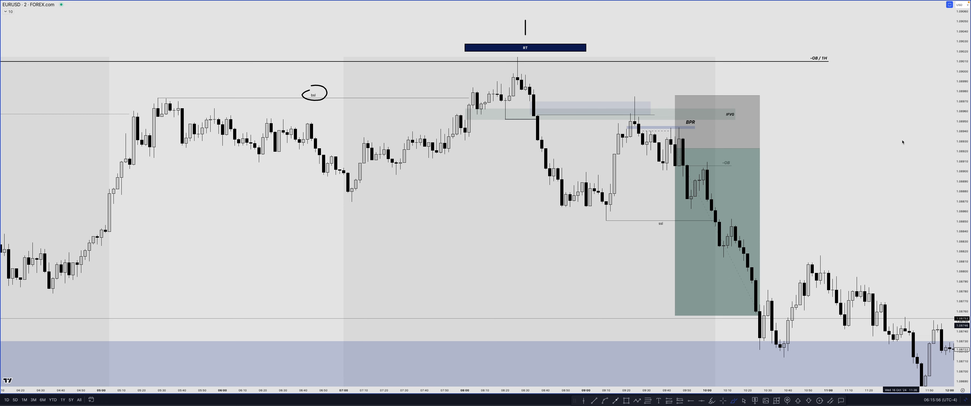
key("ctrl+z")
key("ctrl+z")
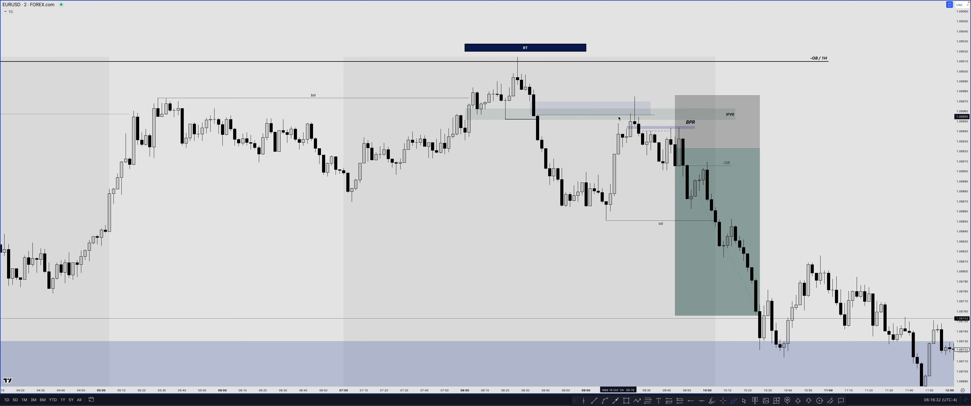
- Brush short horizontal strokes across and above the long upper wick at the IFVG, and mark the start of the blue zone
left_click_drag(616, 114, 645, 113)
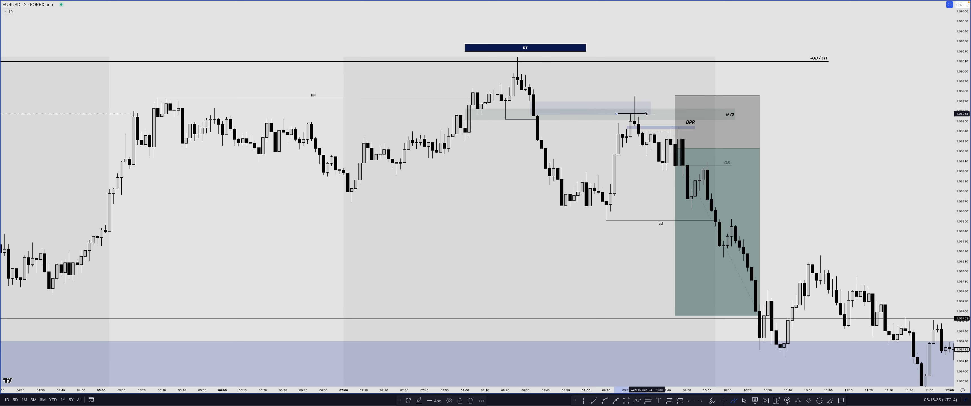
left_click_drag(616, 67, 653, 66)
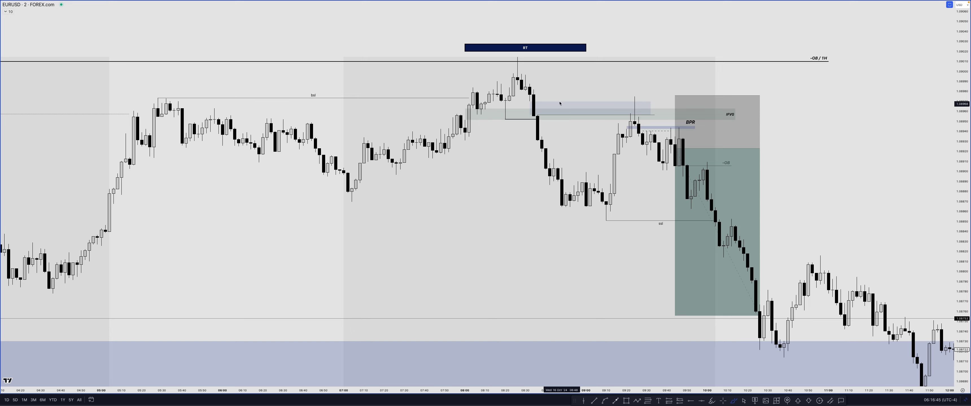
mouse_move(556, 94)
left_mouse_down()
mouse_move(466, 101)
mouse_move(561, 108)
mouse_move(534, 91)
left_mouse_up()
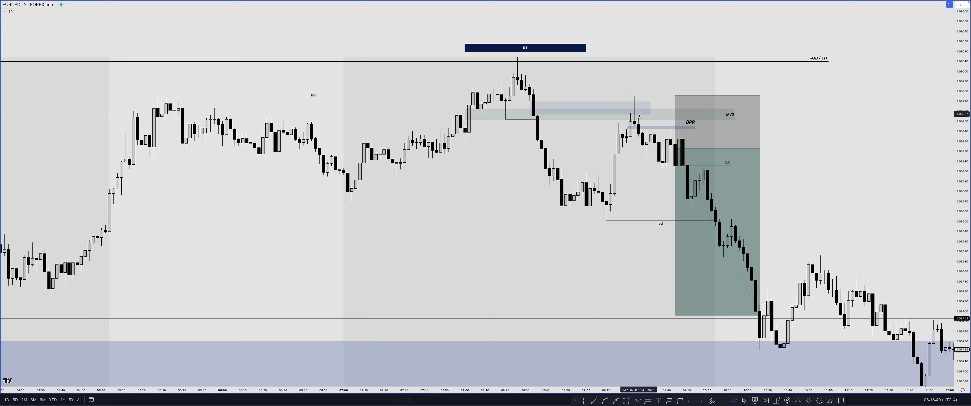
- Highlight the long upper wick reaching the blue zone with a narrow yellow rectangle and place a solid down arrow above it
left_click(626, 401)
left_click(630, 91)
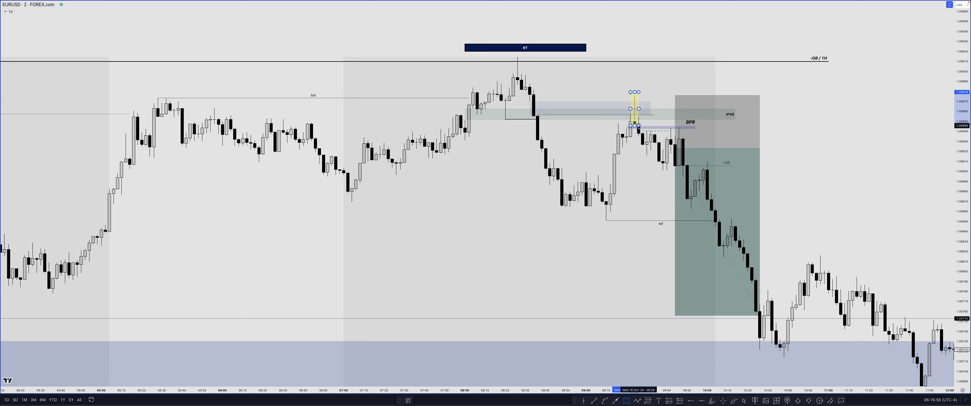
left_click(638, 126)
left_click(654, 89)
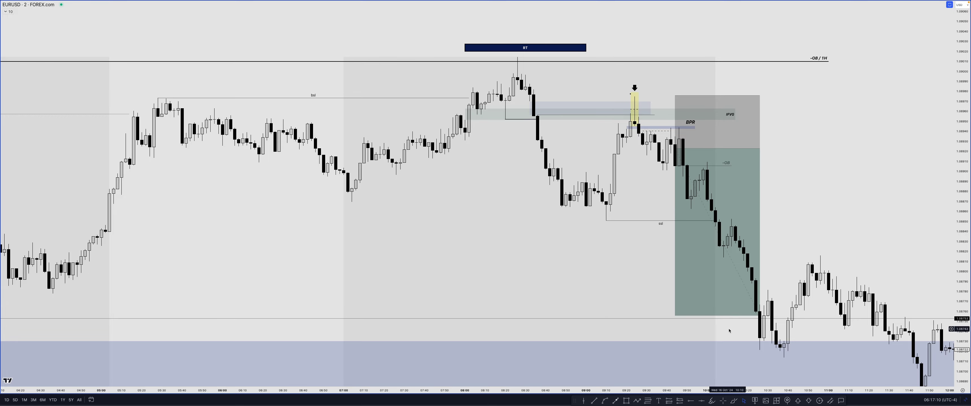
- Trace the W pattern below the yellow rectangle, and sketch a larger W with horizontal level lines and a descending arrow in the empty area
left_click(733, 401)
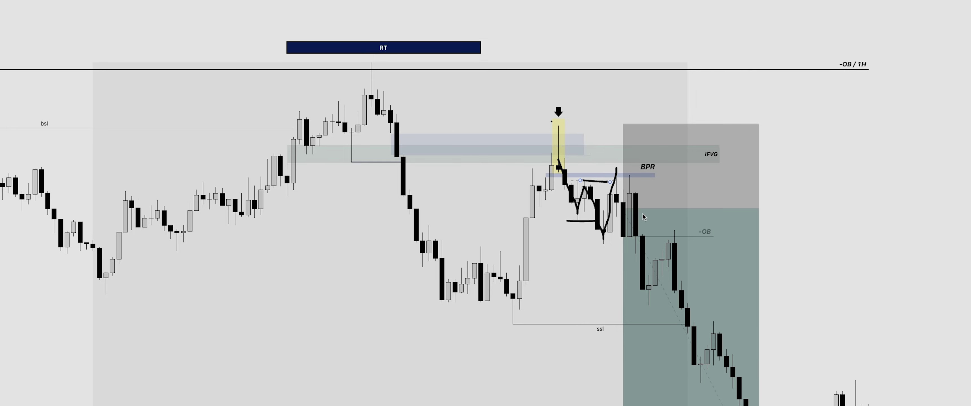
mouse_move(788, 104)
left_mouse_down()
mouse_move(811, 132)
mouse_move(840, 112)
left_mouse_up()
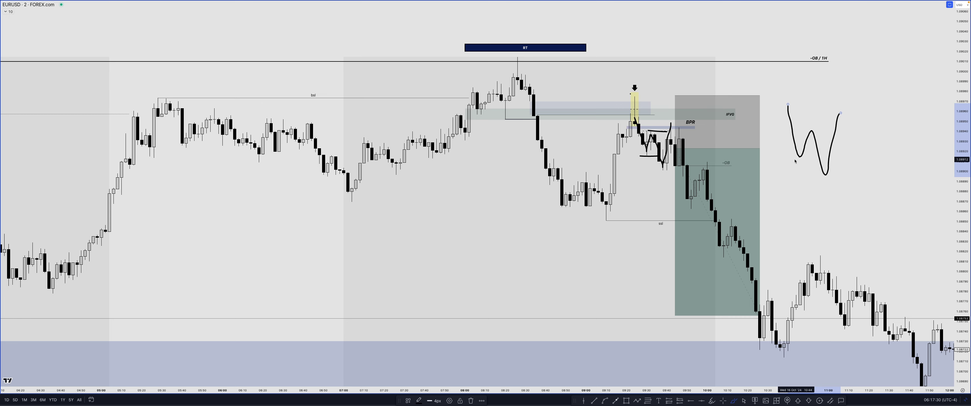
left_click_drag(816, 159, 794, 158)
left_click_drag(797, 128, 833, 129)
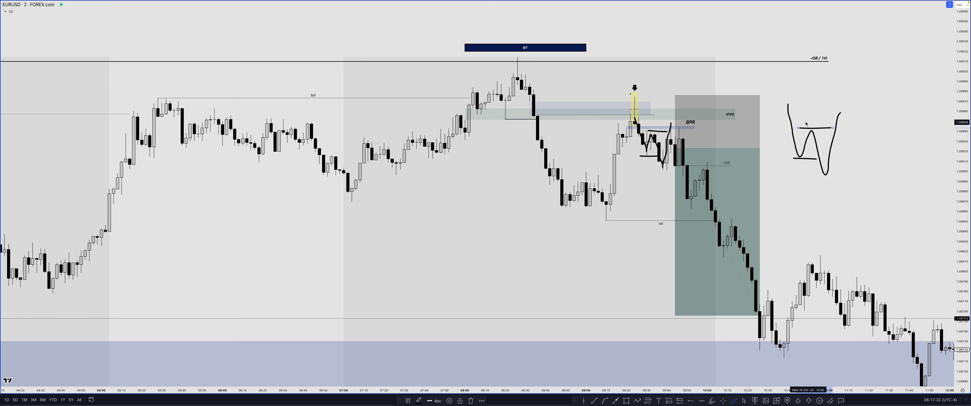
mouse_move(776, 113)
left_mouse_down()
mouse_move(864, 114)
mouse_move(860, 158)
mouse_move(883, 211)
left_mouse_up()
left_click_drag(865, 187, 888, 178)
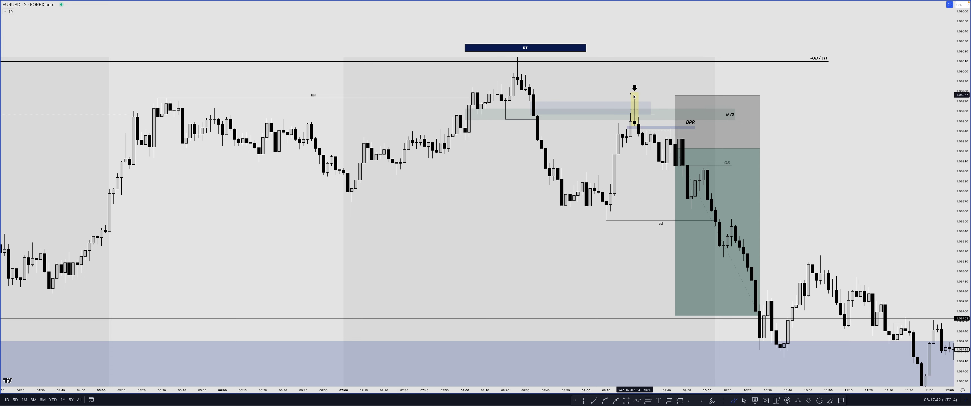
- Brush the price path from the yellow wick through the W pattern, circle the BPR label, and add a descending arrow into the trade box
mouse_move(634, 97)
left_mouse_down()
mouse_move(647, 157)
mouse_move(652, 132)
mouse_move(666, 166)
mouse_move(649, 155)
mouse_move(671, 128)
mouse_move(649, 132)
mouse_move(662, 133)
left_mouse_up()
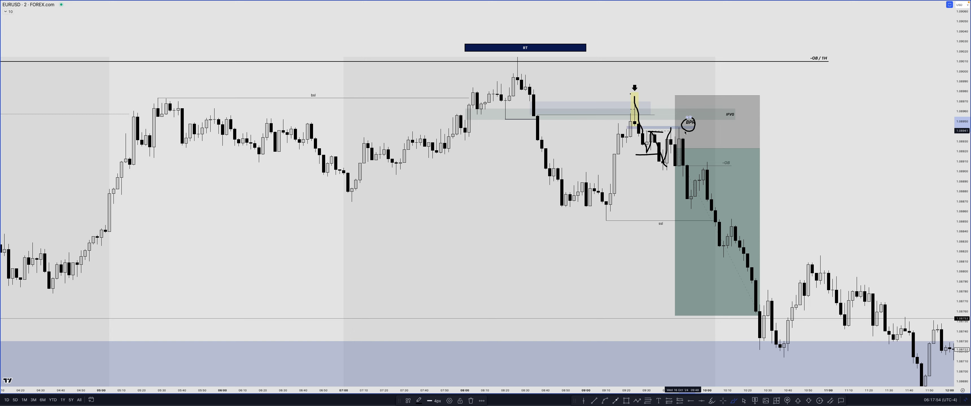
mouse_move(677, 127)
left_mouse_down()
mouse_move(695, 206)
mouse_move(686, 194)
left_mouse_up()
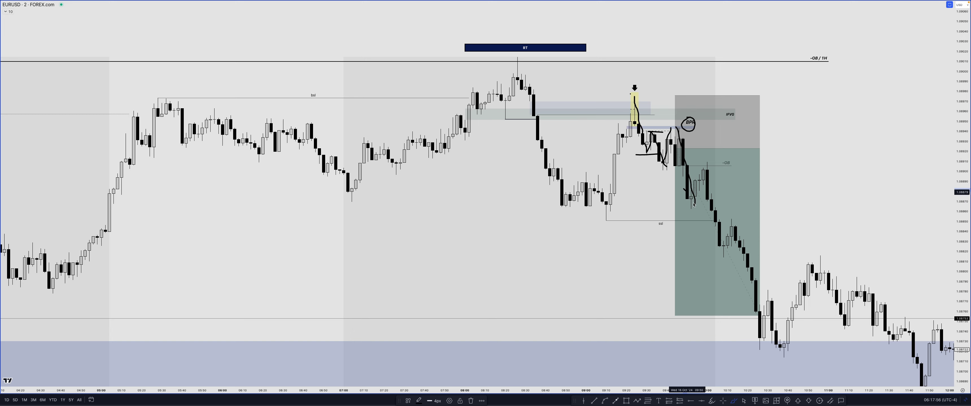
left_click_drag(686, 194, 707, 178)
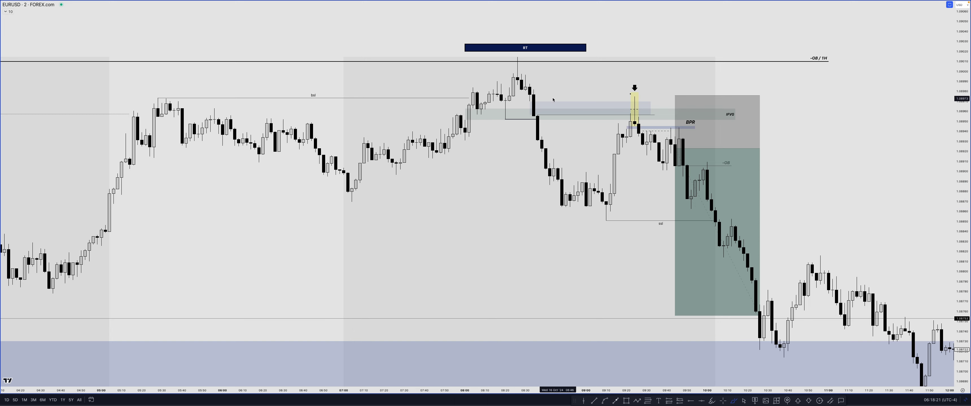
- Circle the start of the IFVG and blue zone below the peak, and brush strokes around the BPR level
mouse_move(548, 93)
left_mouse_down()
mouse_move(461, 108)
mouse_move(547, 93)
left_mouse_up()
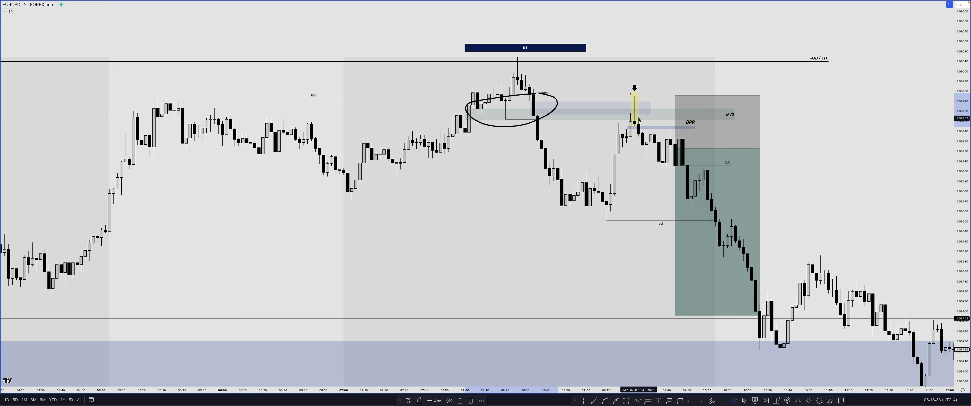
mouse_move(642, 135)
left_mouse_down()
mouse_move(655, 154)
mouse_move(670, 127)
left_mouse_up()
left_click_drag(691, 99, 699, 112)
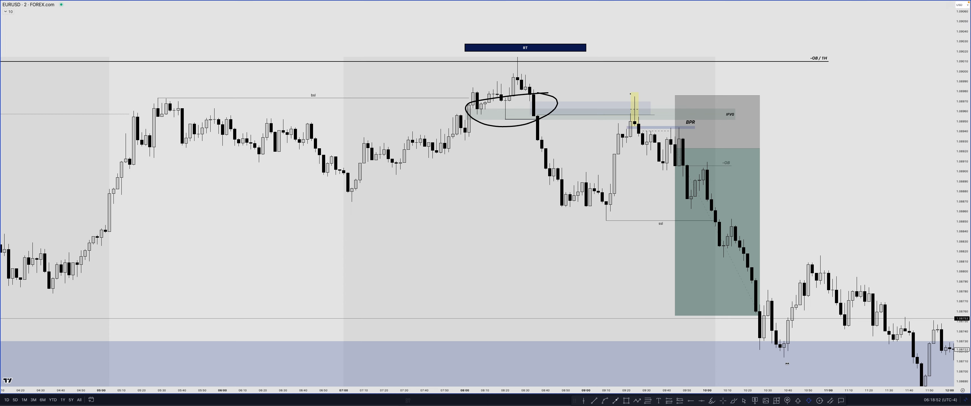
- Place a solid down arrow above the BPR high and brush a horizontal line from the yellow wick's tip to the trade box
left_click(670, 124)
left_click(673, 150)
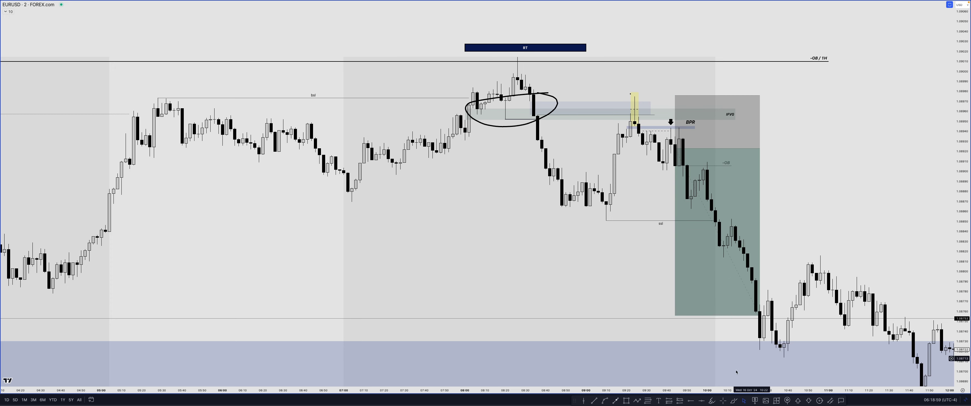
left_click(733, 401)
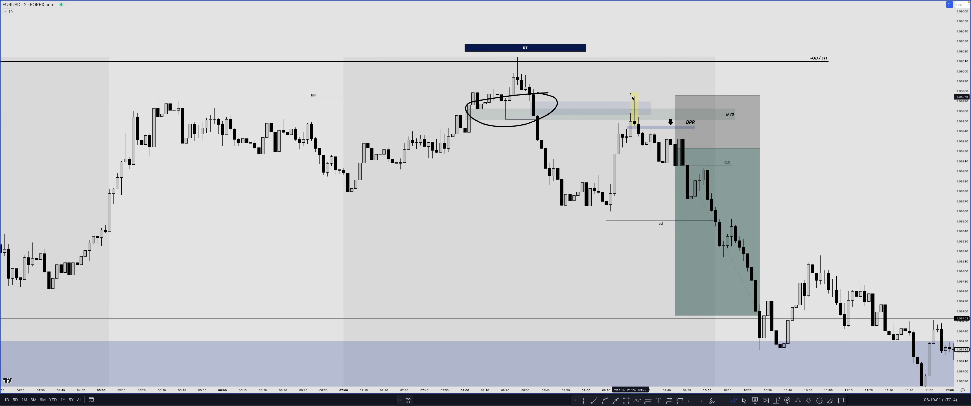
left_click_drag(632, 96, 683, 97)
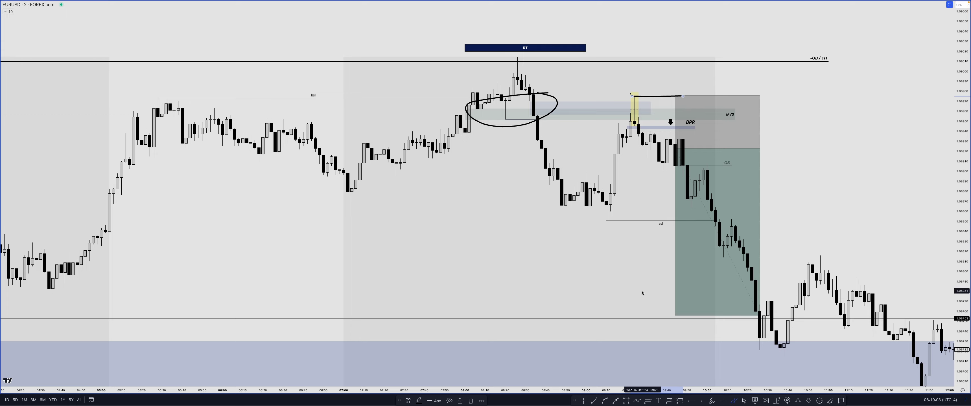
- Circle the LOKZ SSL @ 1.08753 label and brush an arrow pointing to it
scroll(637, 294, "down", 3)
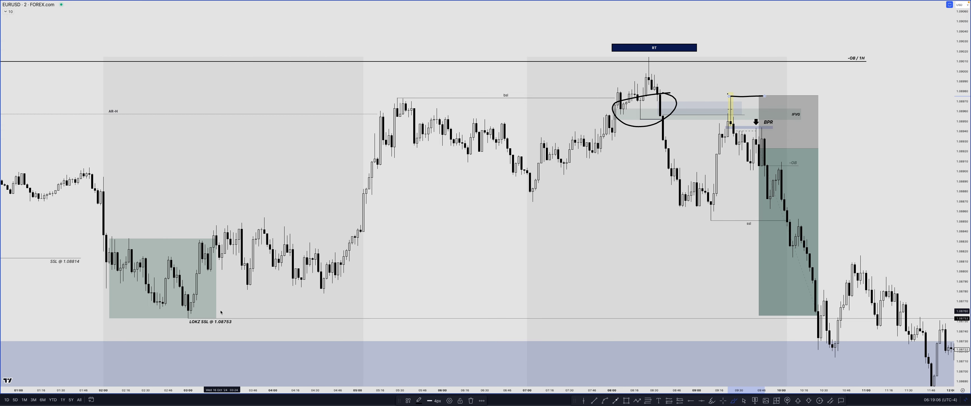
left_click_drag(241, 311, 211, 309)
mouse_move(320, 331)
left_mouse_down()
mouse_move(255, 326)
mouse_move(287, 332)
left_mouse_up()
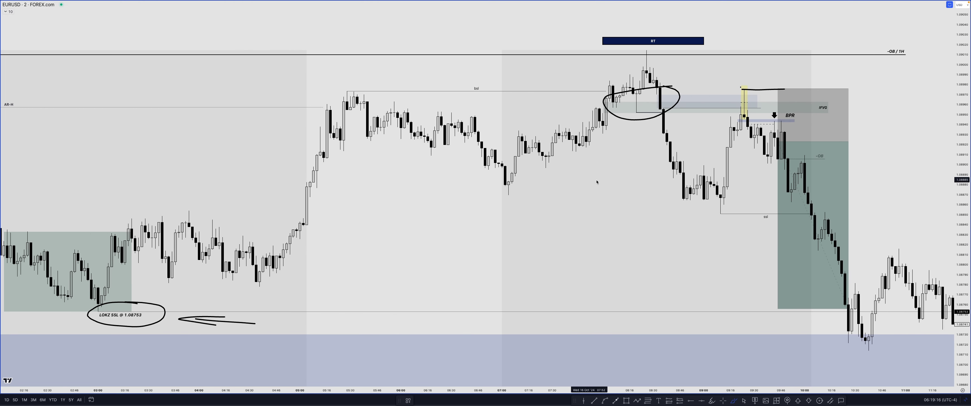
- Brush a vertical divider below the circled zone with a rising arrow before it and a descending arrow after it, and box the early consolidation
left_click_drag(647, 93, 643, 298)
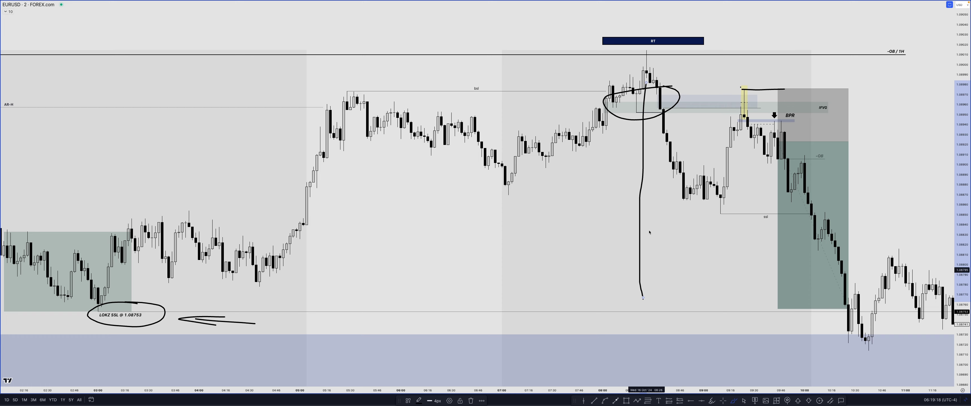
left_click_drag(641, 48, 646, 45)
left_click_drag(533, 209, 579, 221)
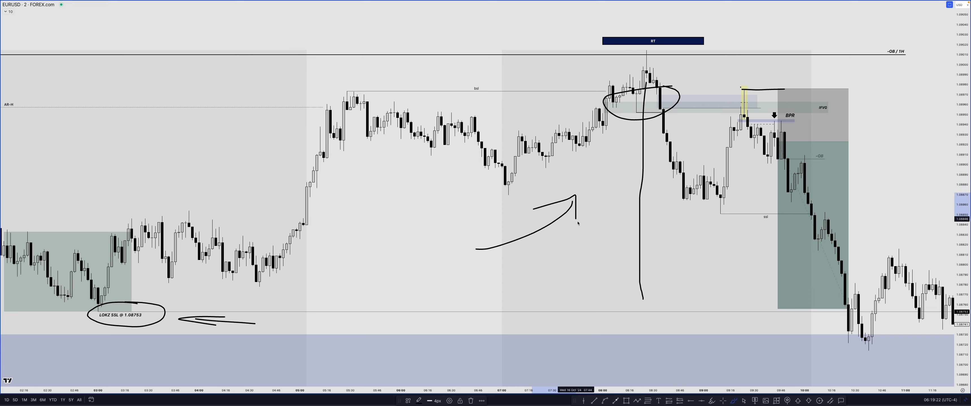
left_click_drag(786, 68, 901, 188)
left_click_drag(879, 160, 912, 171)
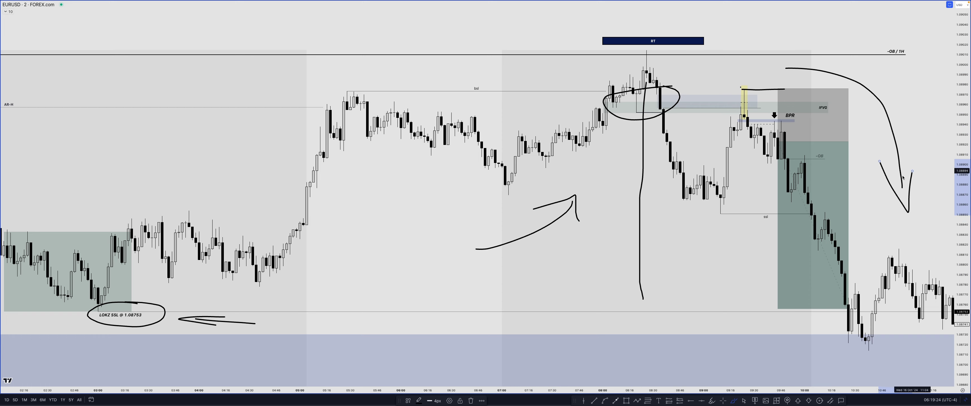
mouse_move(40, 227)
left_mouse_down()
mouse_move(269, 324)
mouse_move(250, 243)
mouse_move(55, 230)
left_mouse_up()
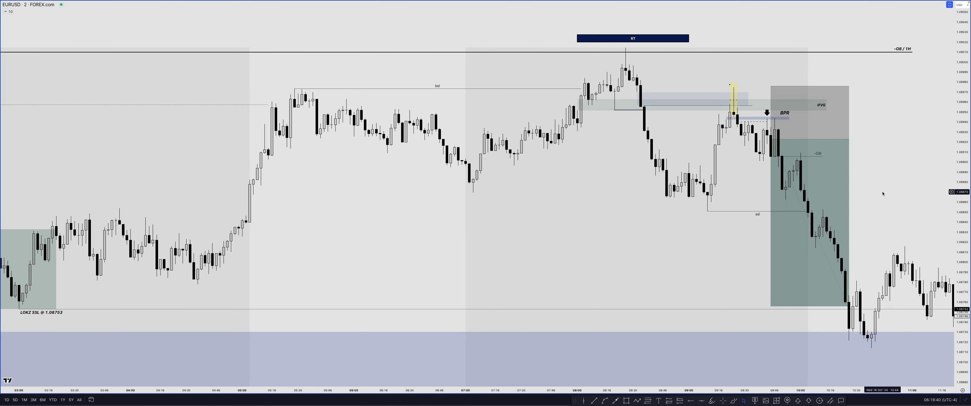
- Circle the last low before the early rally and draw a dashed horizontal trend line from it into the trade box
scroll(881, 193, "up", 1)
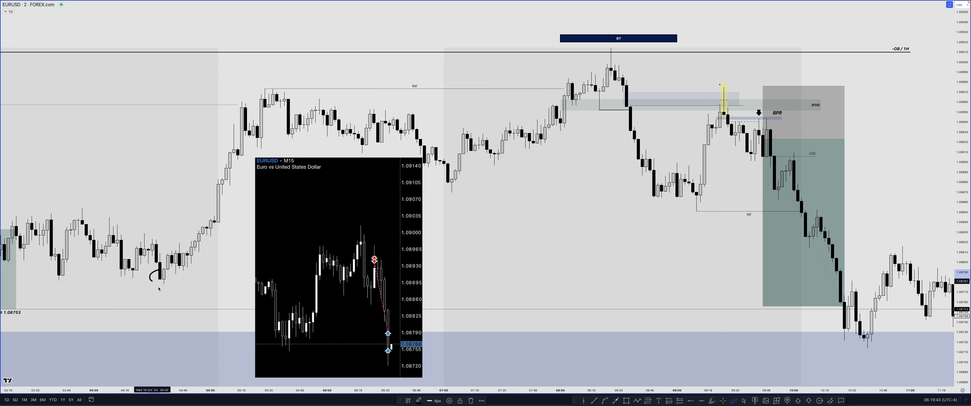
left_click_drag(176, 282, 199, 256)
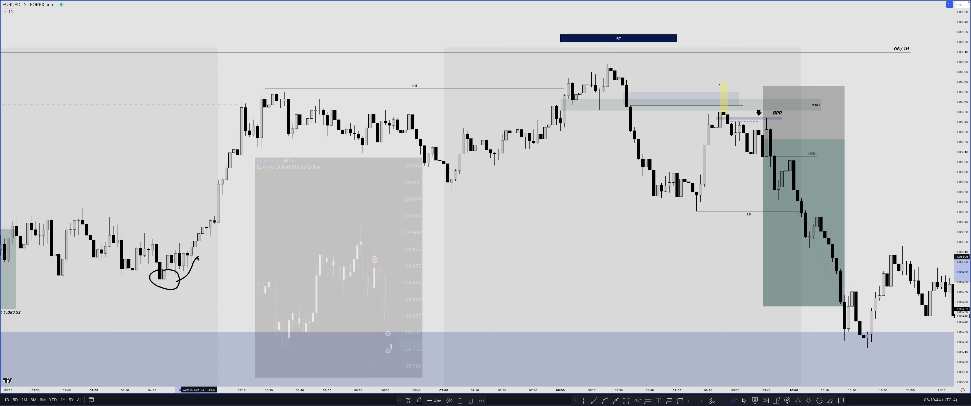
left_click(594, 401)
left_click(164, 284)
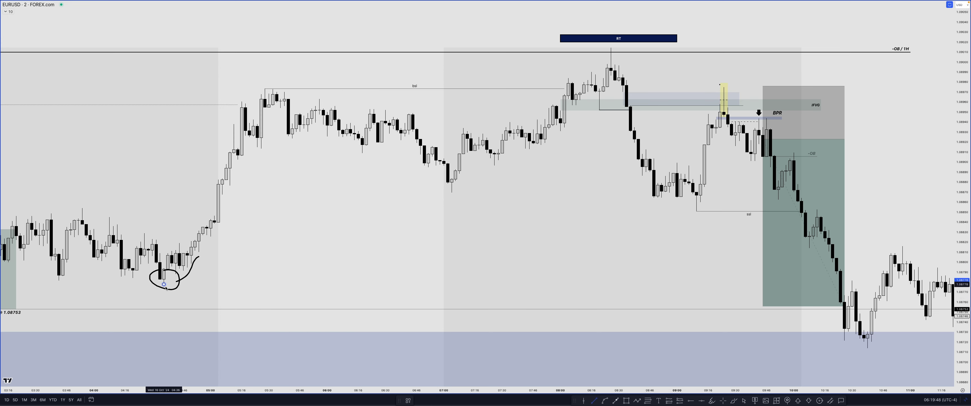
left_click(838, 284)
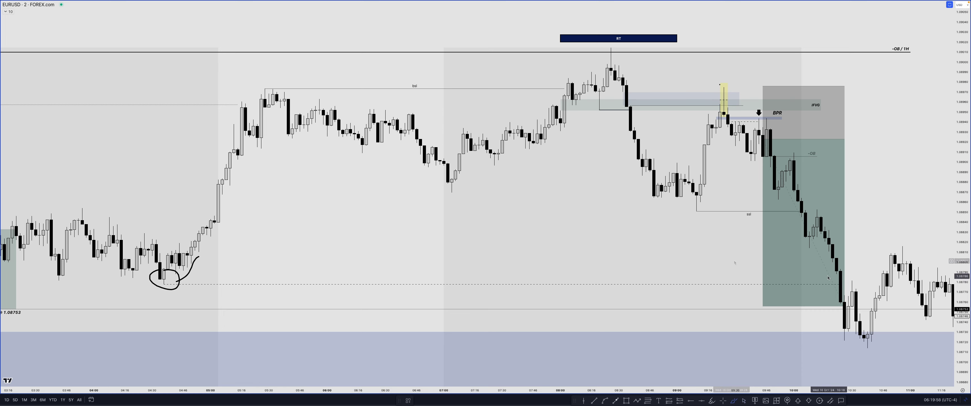
- Brush a curve and an arrow at the candle nearing the dashed line in the trade box, and mark the box's lower edge
mouse_move(834, 270)
left_mouse_down()
mouse_move(818, 277)
mouse_move(826, 285)
mouse_move(836, 284)
mouse_move(779, 276)
mouse_move(798, 279)
left_mouse_up()
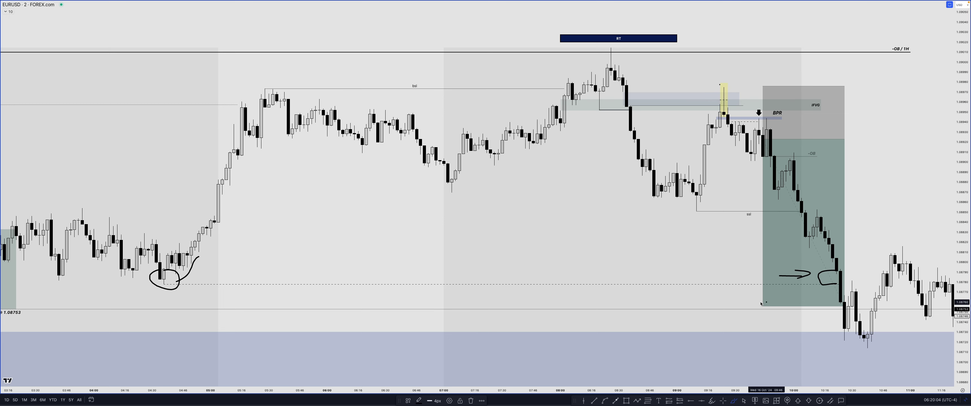
left_click_drag(760, 302, 758, 304)
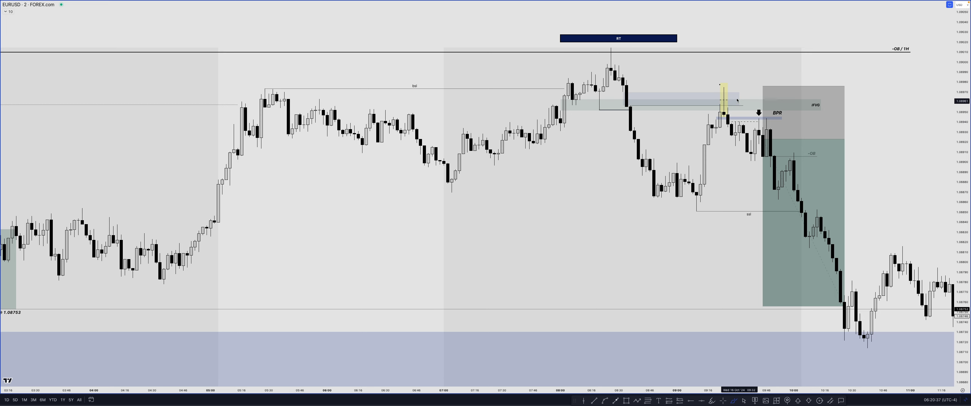
- Brush down arrows above the three successive lower highs at the yellow wick, the BPR and the -OB
mouse_move(723, 57)
left_mouse_down()
mouse_move(722, 75)
mouse_move(731, 67)
left_mouse_up()
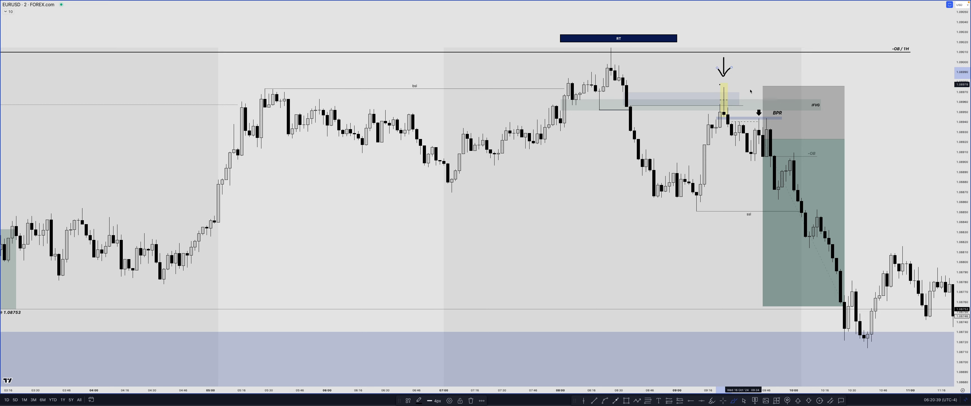
left_click_drag(758, 91, 763, 100)
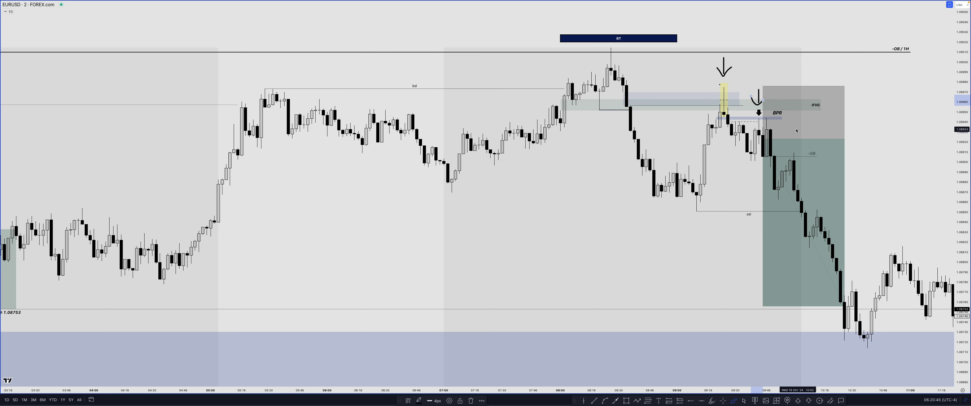
mouse_move(795, 129)
left_mouse_down()
mouse_move(795, 149)
mouse_move(802, 139)
left_mouse_up()
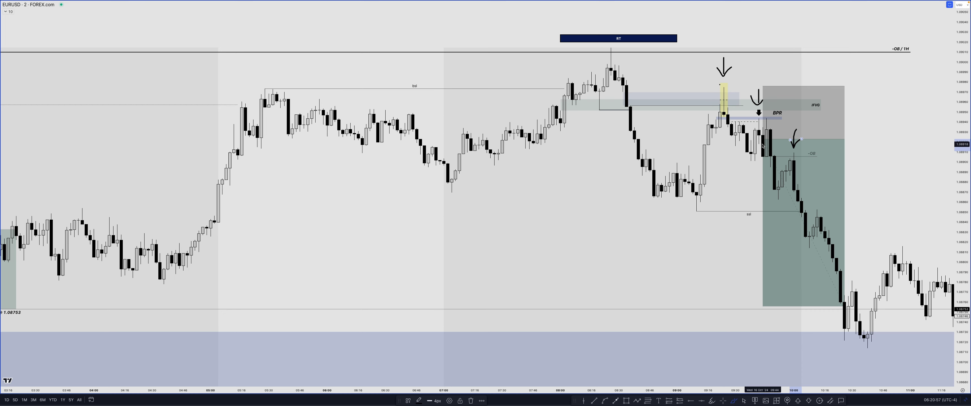
- Handwrite H with a down arrow in the empty area, and sketch a right-pointing arrow and a small rectangle below it
mouse_move(489, 209)
left_mouse_down()
mouse_move(490, 236)
mouse_move(503, 230)
left_mouse_up()
left_click(502, 208)
left_click_drag(526, 206, 527, 230)
left_click_drag(518, 219, 537, 219)
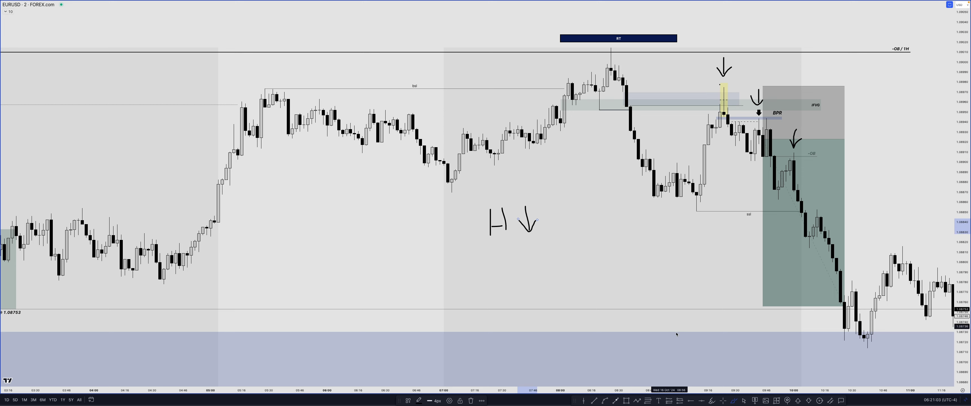
mouse_move(626, 323)
left_mouse_down()
mouse_move(685, 338)
mouse_move(673, 338)
left_mouse_up()
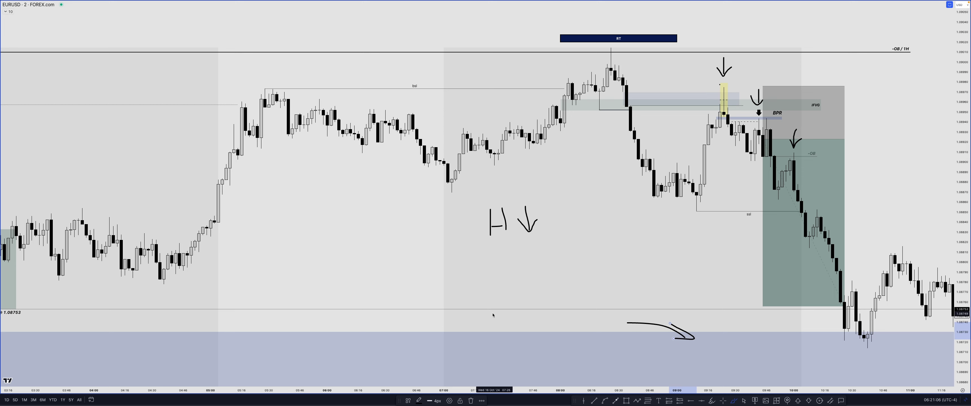
left_click_drag(480, 303, 509, 318)
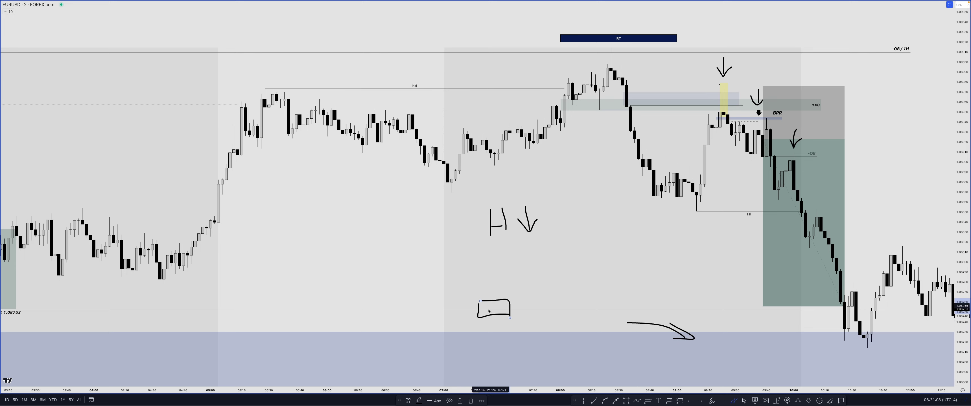
- Add a divider and C with a down arrow beside the H, underline the row, and write T with a check mark and divider beneath
left_click_drag(549, 194, 553, 240)
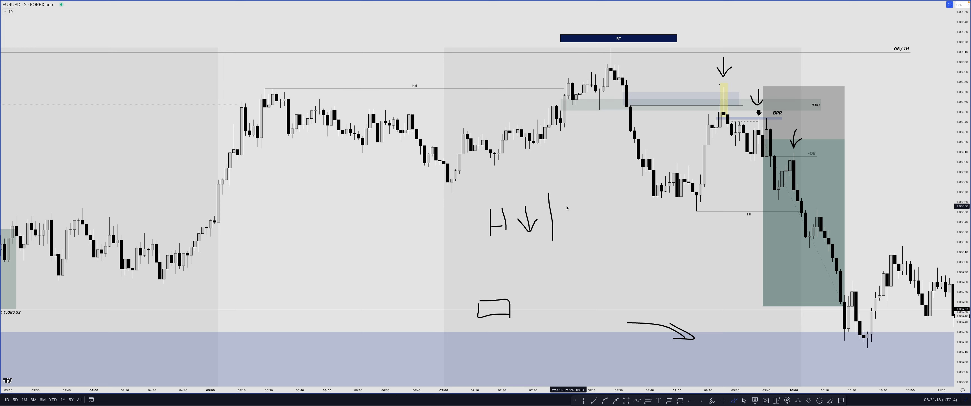
mouse_move(567, 206)
left_mouse_down()
mouse_move(564, 228)
mouse_move(599, 222)
left_mouse_up()
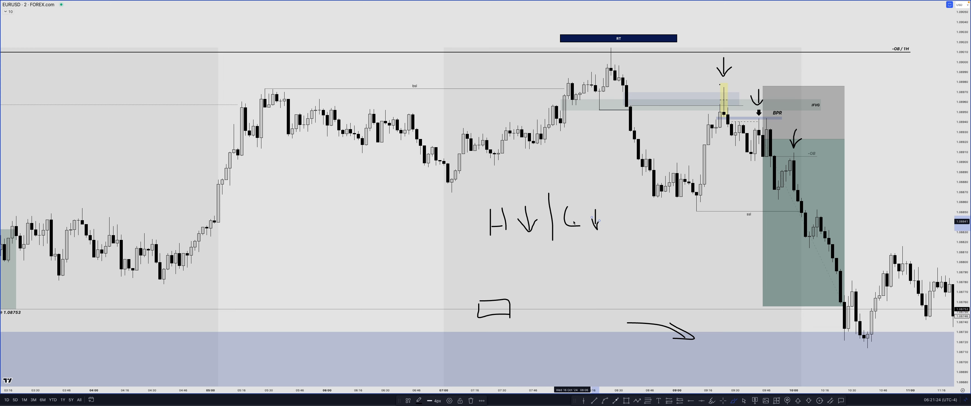
left_click_drag(484, 247, 615, 241)
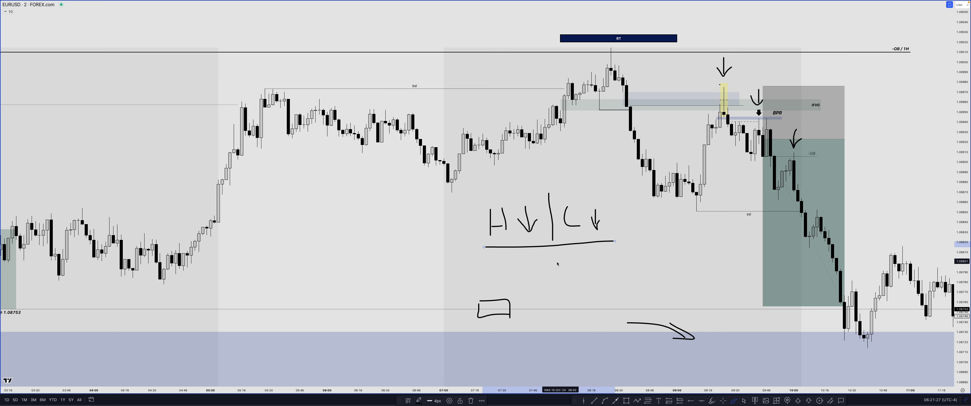
mouse_move(498, 263)
left_mouse_down()
mouse_move(497, 275)
mouse_move(514, 259)
mouse_move(568, 258)
mouse_move(571, 276)
left_mouse_up()
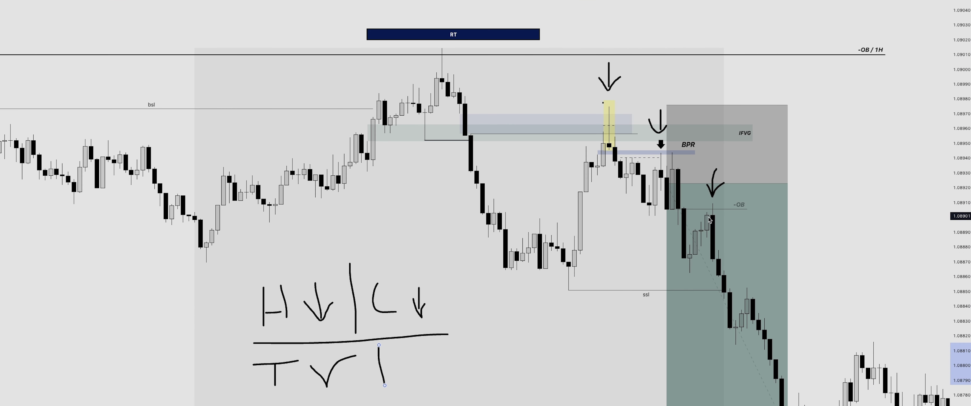
- Circle the -OB high, trace the swing from the yellow wick through the BPR, underline its low, and undo these strokes
mouse_move(710, 206)
left_mouse_down()
mouse_move(705, 222)
mouse_move(700, 206)
left_mouse_up()
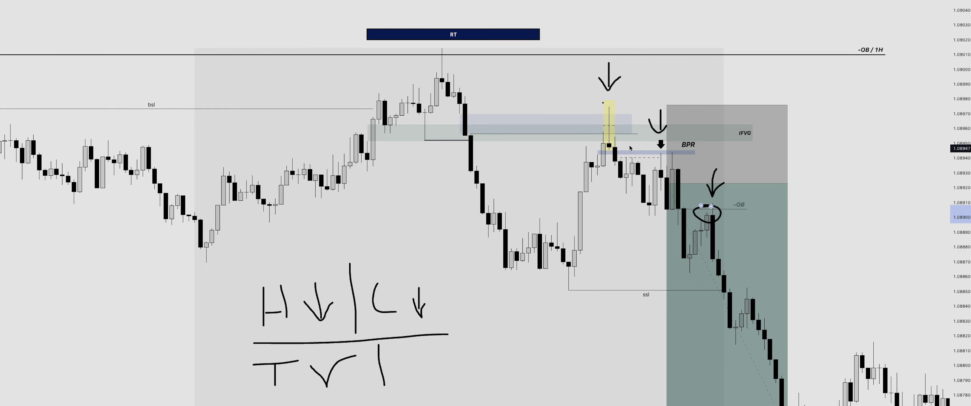
mouse_move(608, 115)
left_mouse_down()
mouse_move(642, 211)
mouse_move(662, 156)
left_mouse_up()
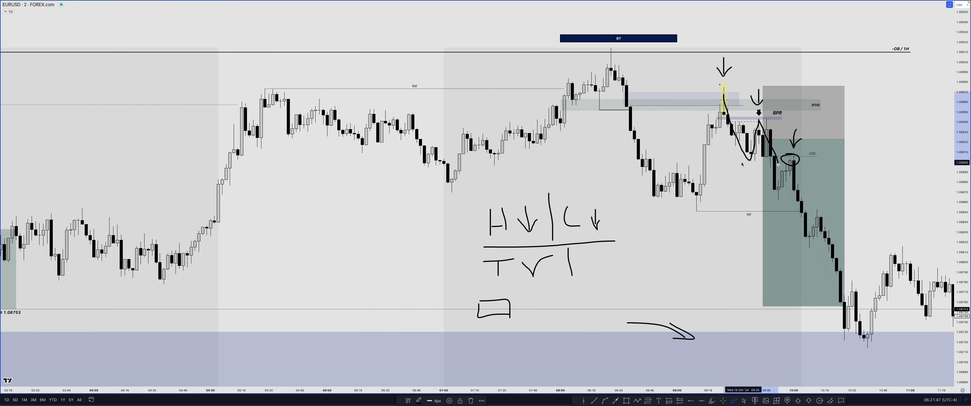
left_click_drag(740, 162, 766, 163)
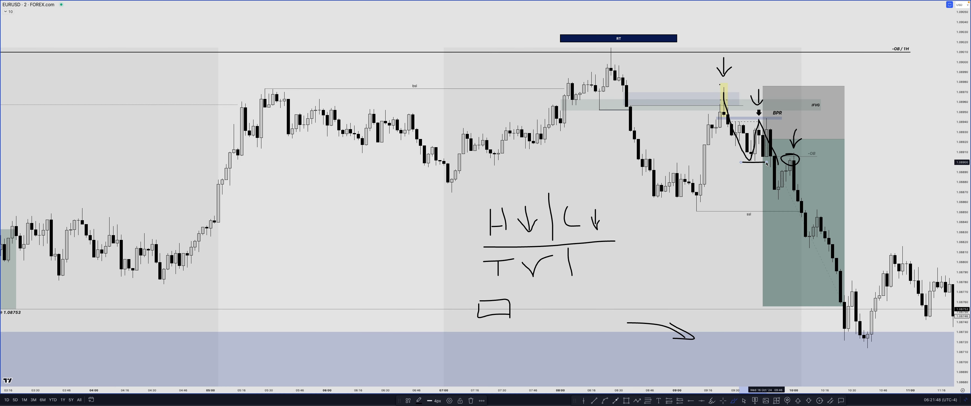
key("ctrl+z")
key("ctrl+z")
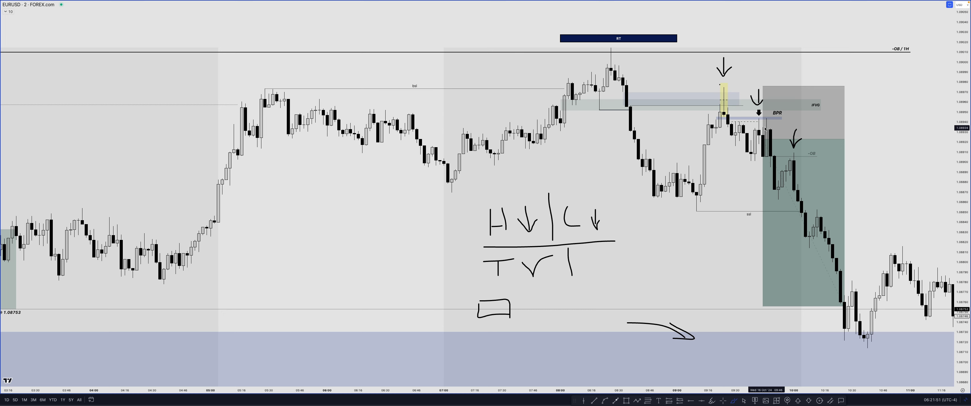
- Circle the candles at the BPR entry with a narrow oval and brush strokes below them toward the -OB high
left_click_drag(759, 114, 771, 161)
left_click_drag(771, 120, 759, 117)
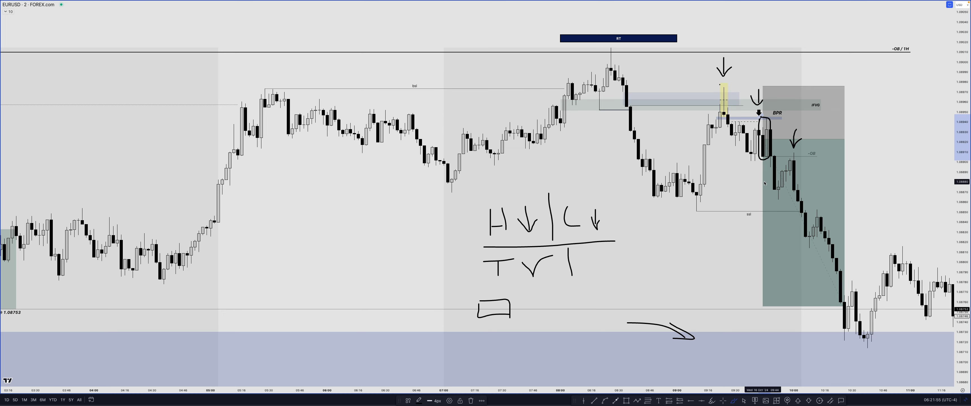
mouse_move(762, 182)
left_mouse_down()
mouse_move(797, 180)
mouse_move(792, 170)
left_mouse_up()
left_click_drag(778, 196, 791, 172)
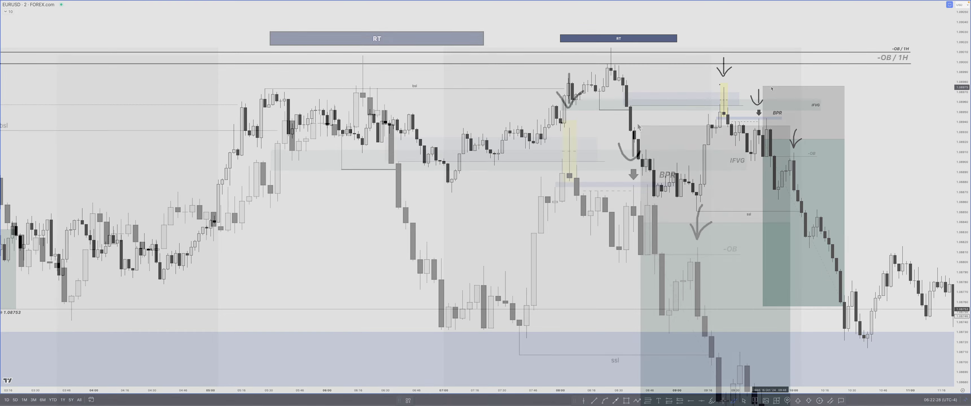
- Brush horizontal strokes along the trade box's stop-loss edge and along its entry level
left_click_drag(640, 124, 715, 122)
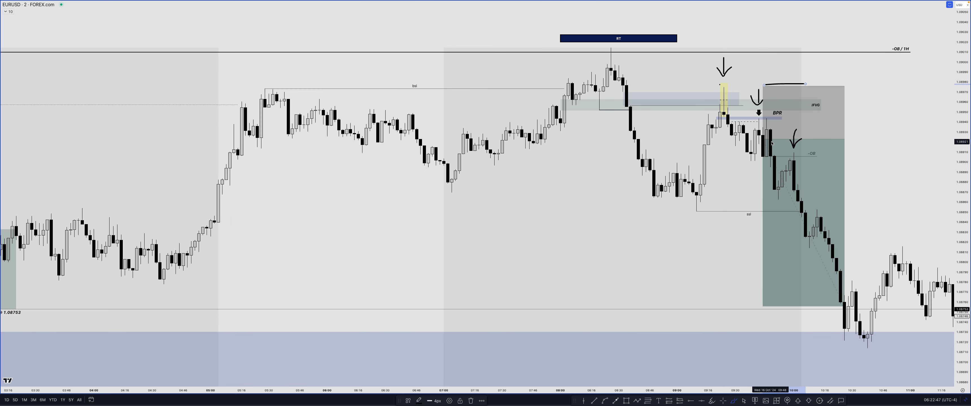
left_click_drag(813, 139, 863, 143)
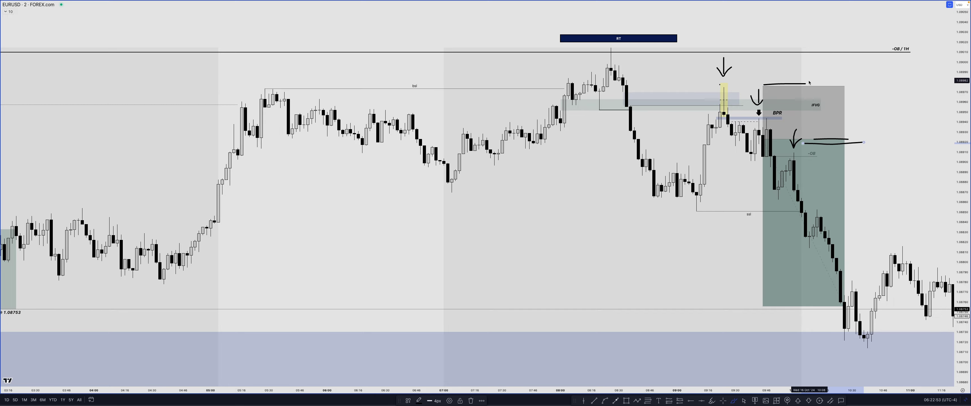
- Brush and circle an up arrow above the stop-loss edge, add a stroke beside the pullback below ssl, and trace the drop and rebound toward -OB
left_click_drag(808, 80, 819, 83)
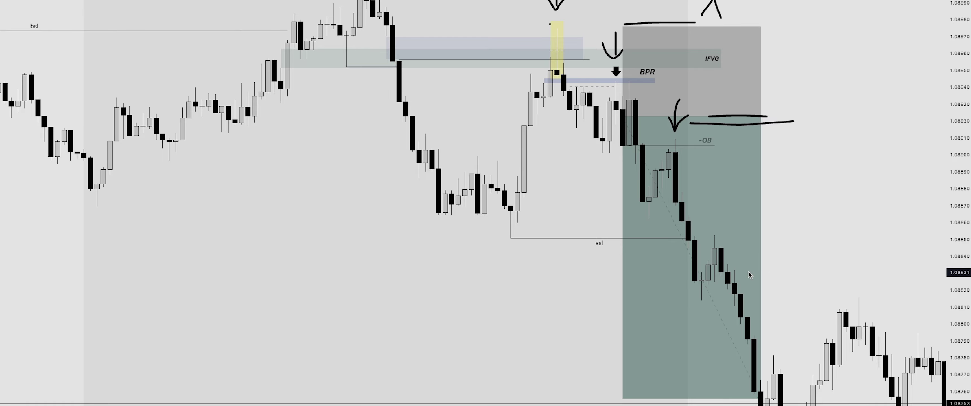
left_click_drag(836, 231, 840, 230)
left_click_drag(792, 271, 813, 267)
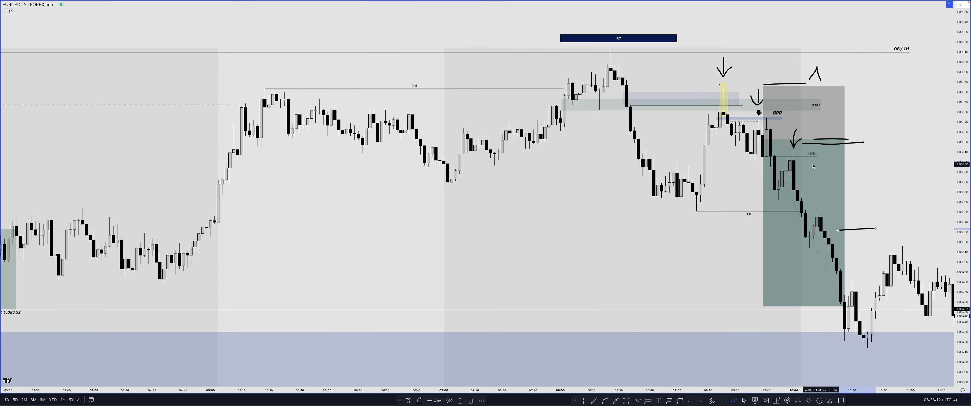
mouse_move(763, 128)
left_mouse_down()
mouse_move(773, 194)
mouse_move(793, 158)
left_mouse_up()
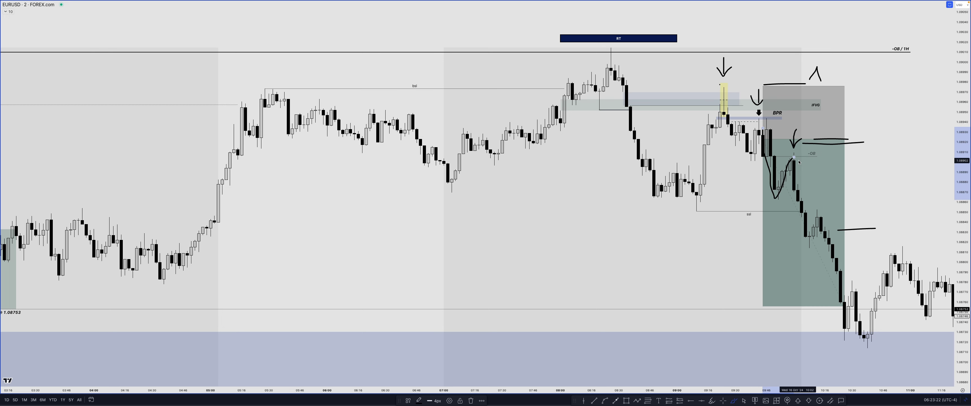
mouse_move(814, 59)
left_mouse_down()
mouse_move(794, 73)
mouse_move(831, 69)
mouse_move(814, 59)
left_mouse_up()
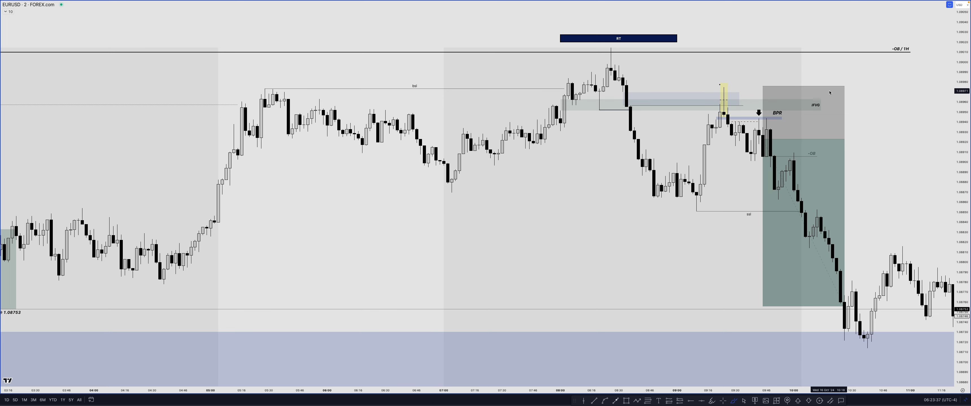
- Brush a down arrow from the stop-loss edge to a stroke at entry, and mark the pullback below ssl with strokes, a down arrow and underlined low
left_click_drag(828, 90, 828, 130)
left_click_drag(822, 122, 836, 143)
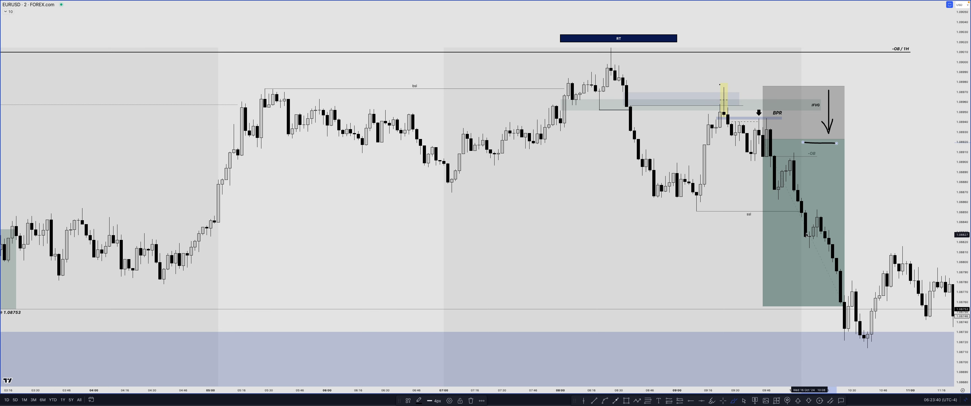
mouse_move(803, 230)
left_mouse_down()
mouse_move(828, 230)
mouse_move(820, 219)
left_mouse_up()
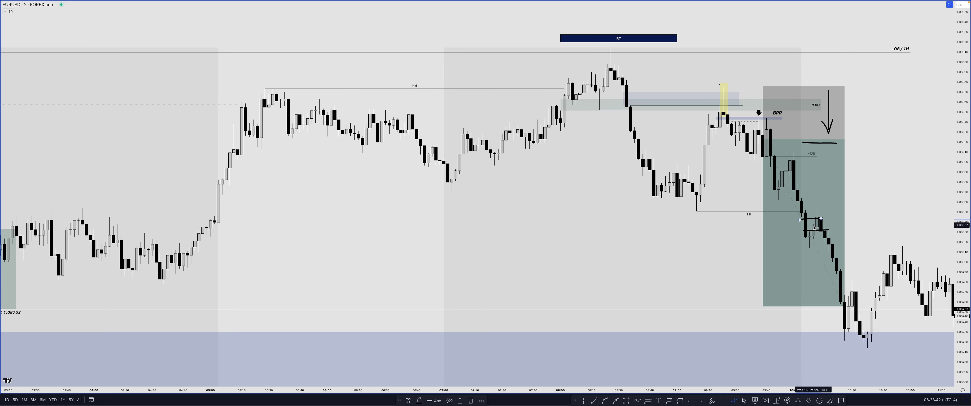
mouse_move(817, 186)
left_mouse_down()
mouse_move(816, 206)
mouse_move(824, 196)
left_mouse_up()
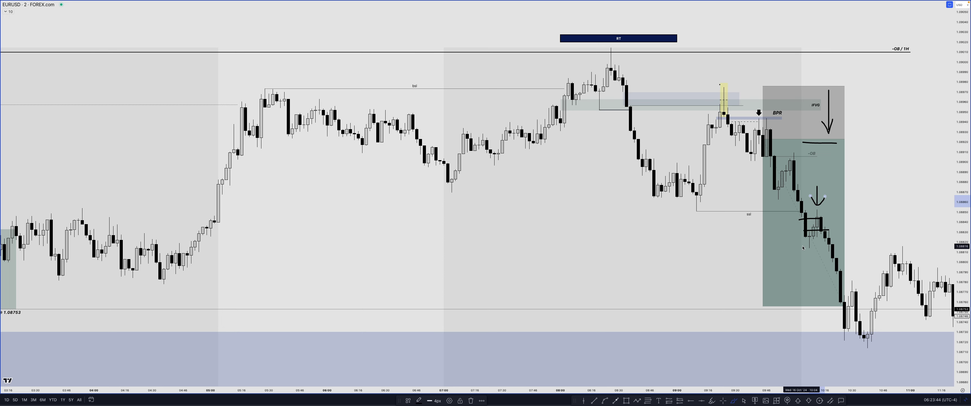
left_click_drag(803, 248, 824, 247)
- Highlight the candles falling past the underlined pullback low with a narrow yellow rectangle inside the trade box
left_click_drag(828, 234, 836, 261)
left_click(626, 401)
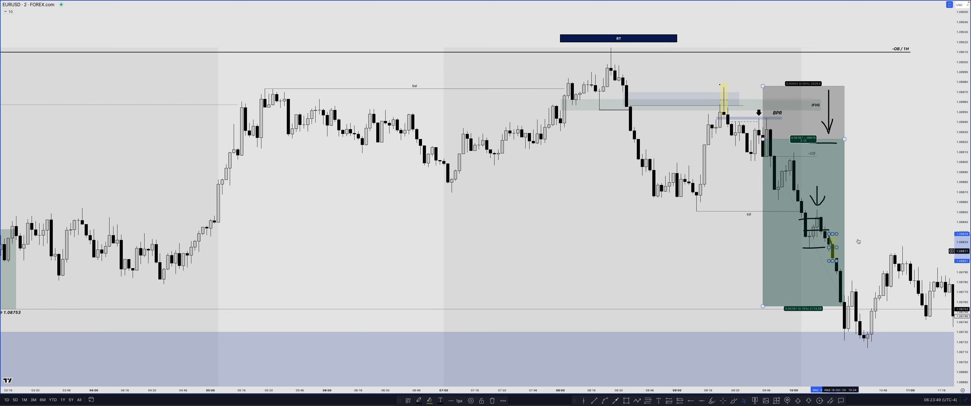
left_click(595, 401)
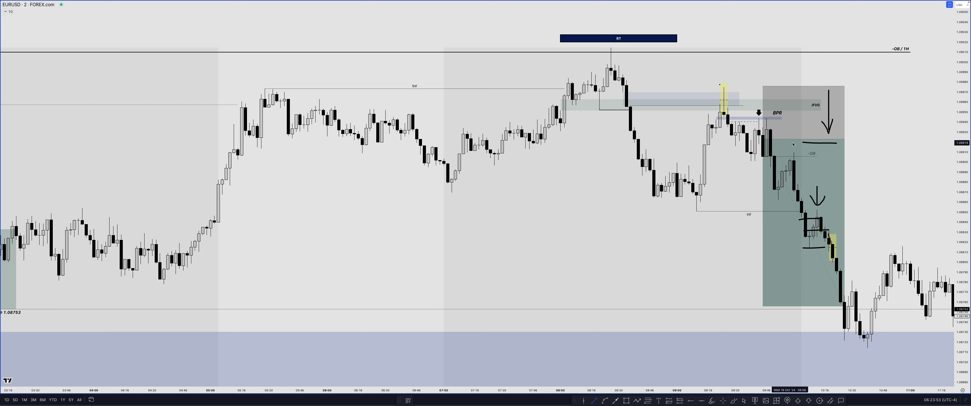